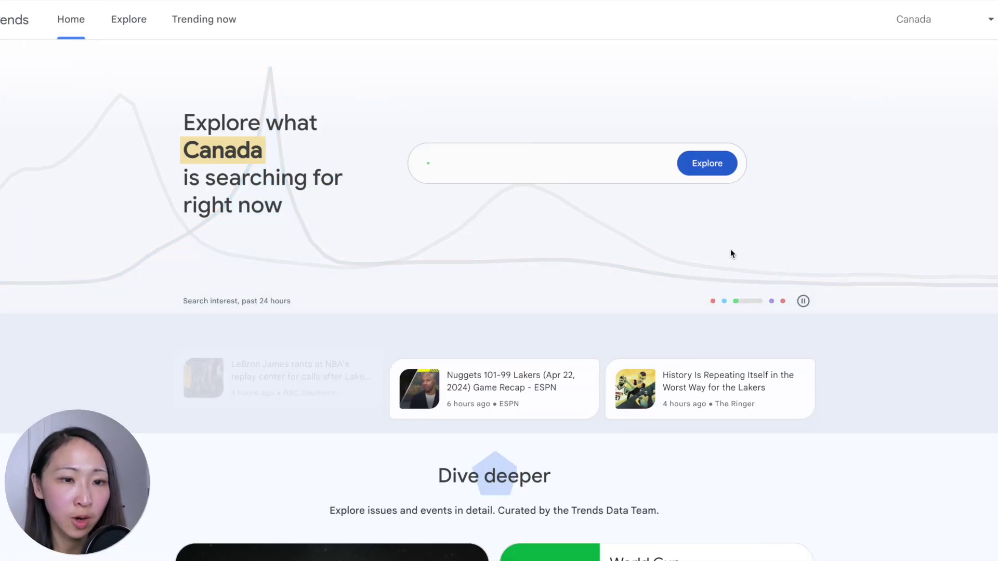
Step: Look up the search trend for the keyword "personal growth"
left_click(599, 159)
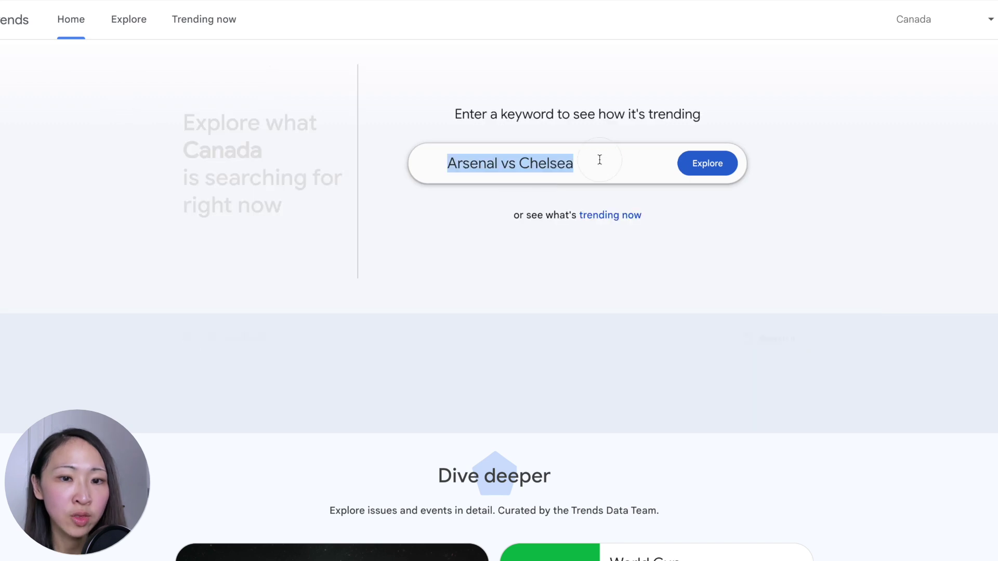
type("personal growth")
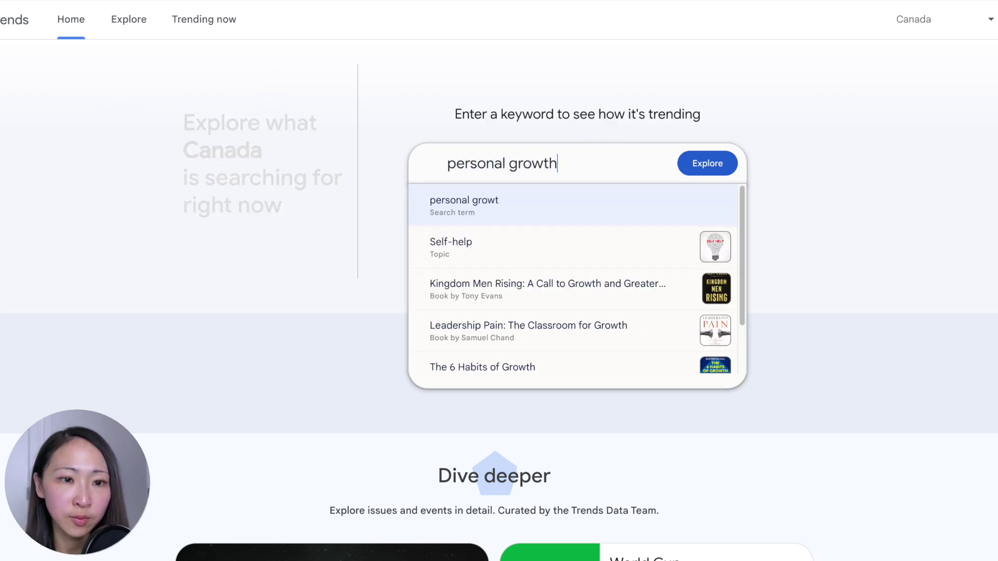
key("Return")
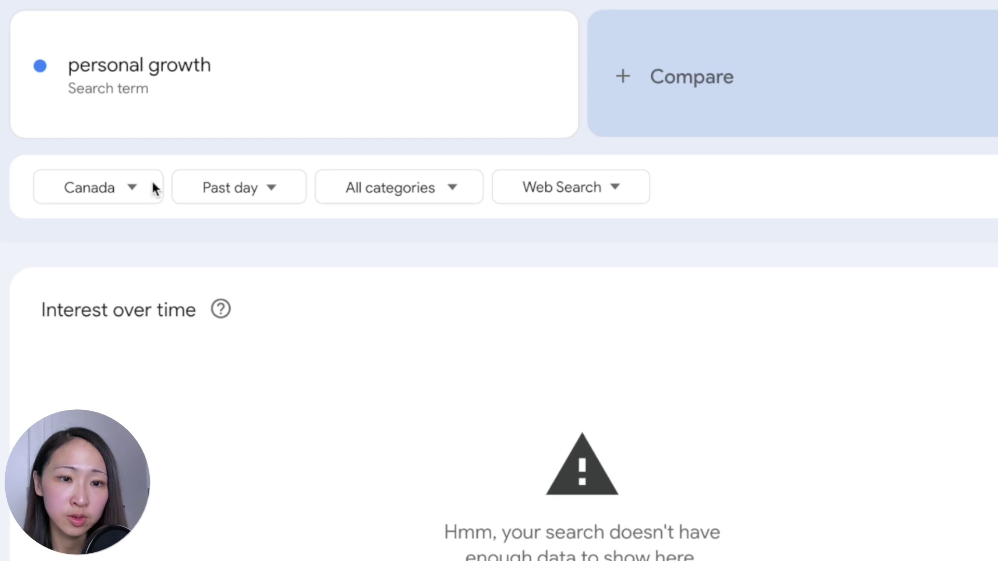
Step: Set the "personal growth" trend to Worldwide and the Past 5 years
left_click(210, 173)
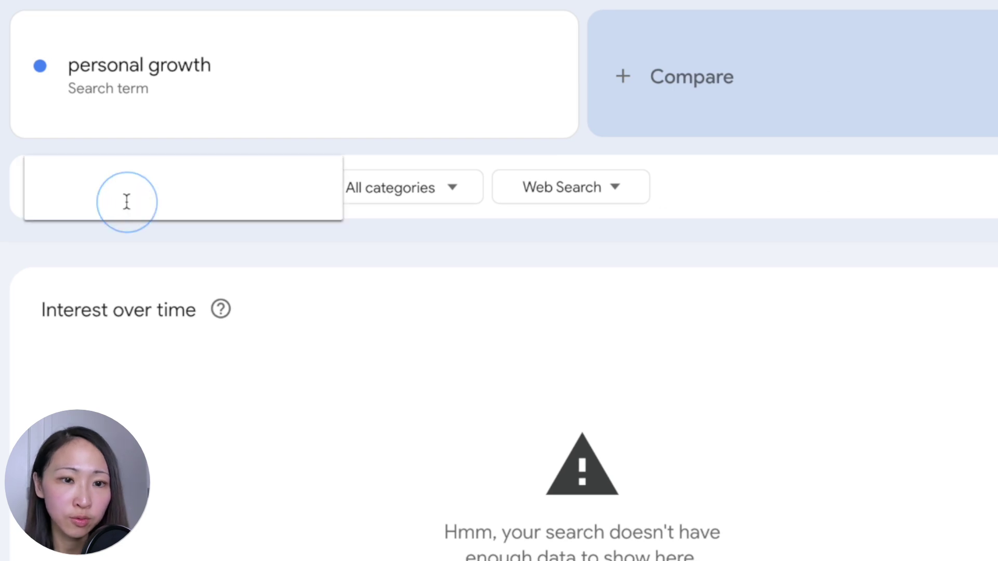
left_click(129, 242)
left_click(280, 187)
left_click(286, 525)
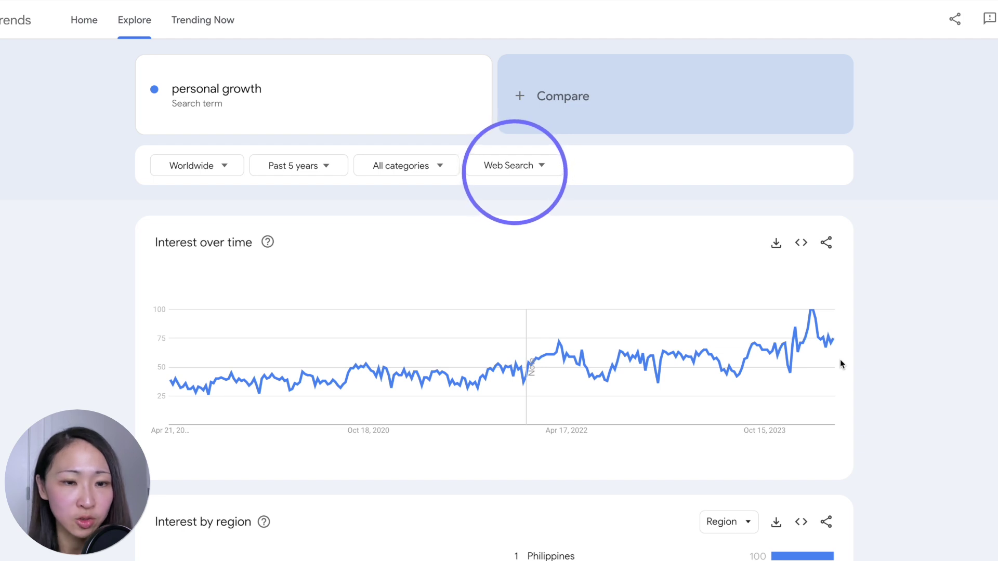
Step: Change the search type of the "personal growth" trend to YouTube Search
left_click(548, 172)
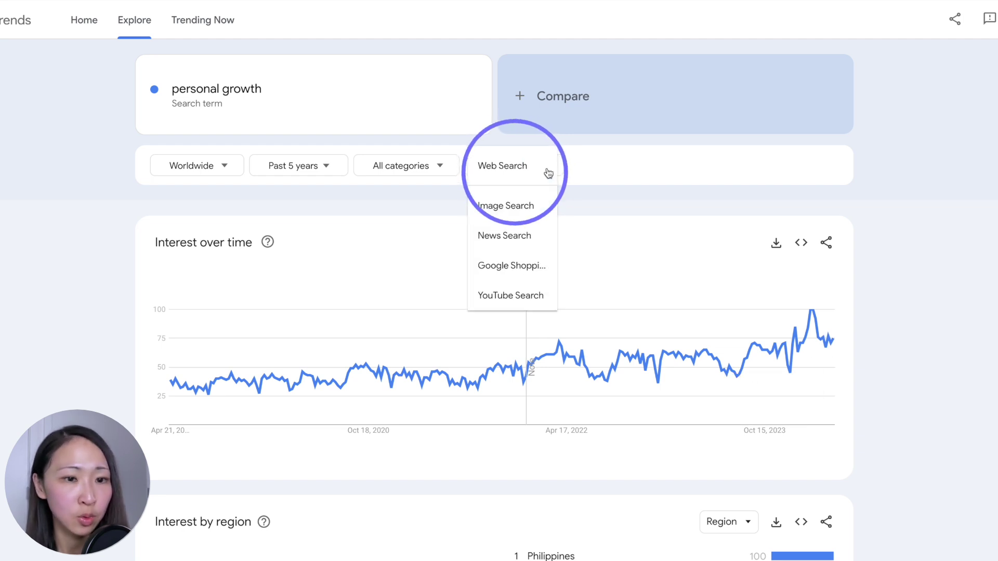
left_click(536, 296)
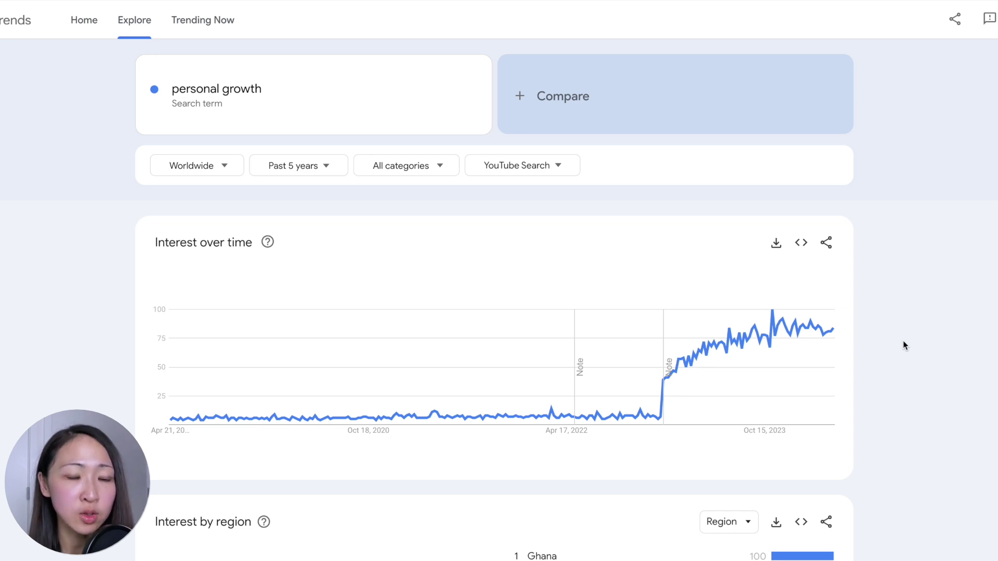
left_click(554, 171)
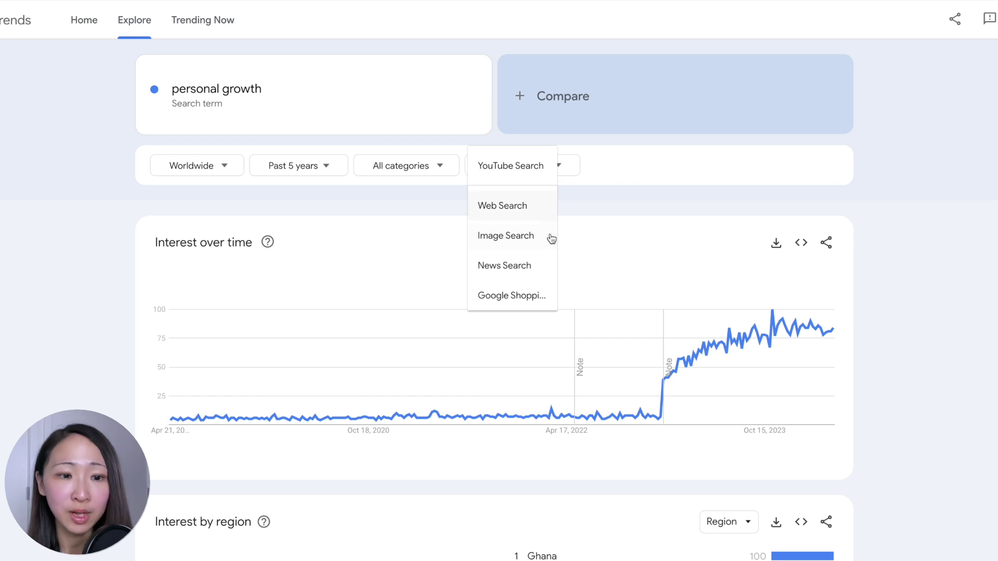
left_click(973, 266)
Step: List the related queries for "personal growth" by Top and page through the lower-ranked ones
scroll(960, 327, "down", 10)
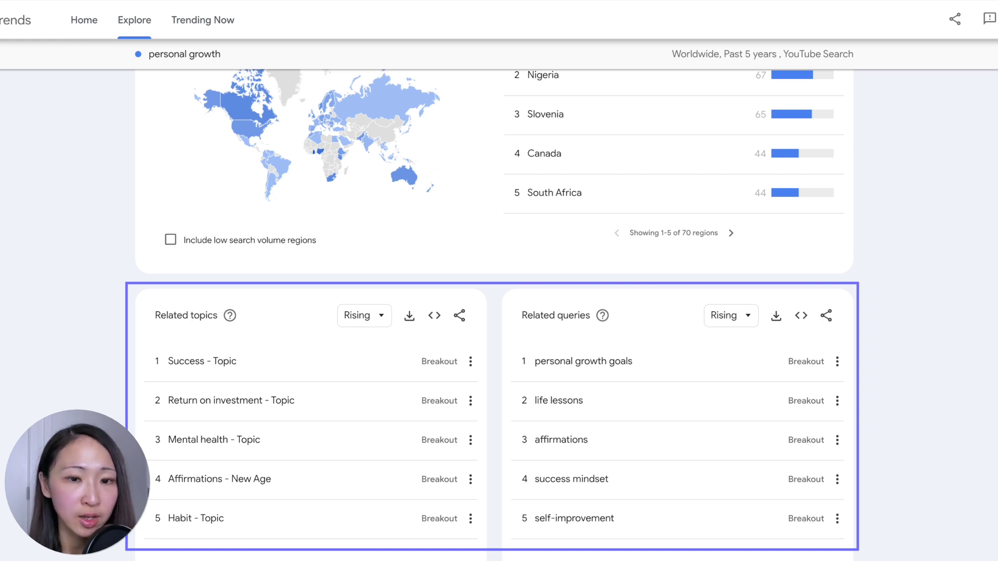
left_click(730, 316)
left_click(720, 349)
left_click(738, 558)
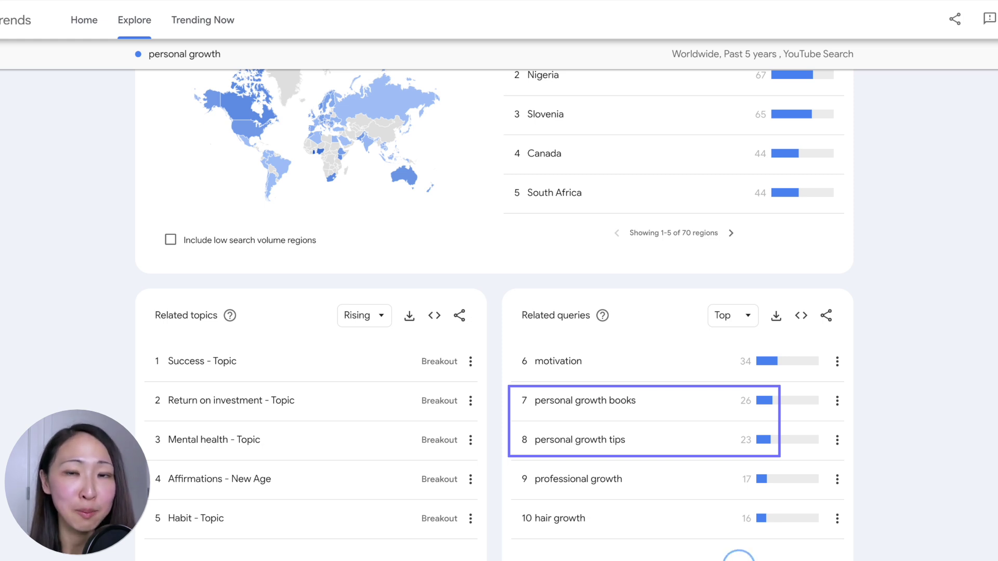
left_click(737, 559)
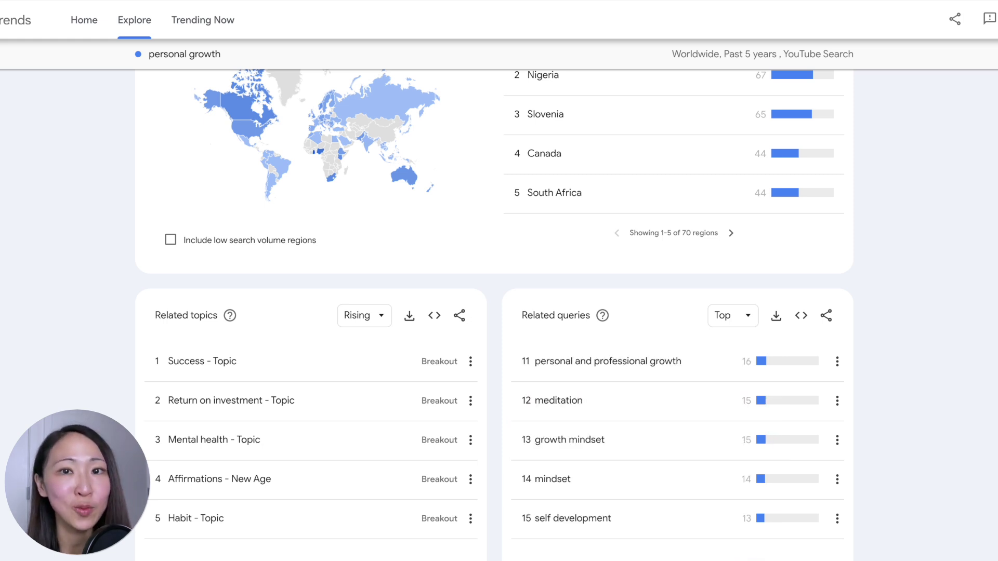
left_click(737, 559)
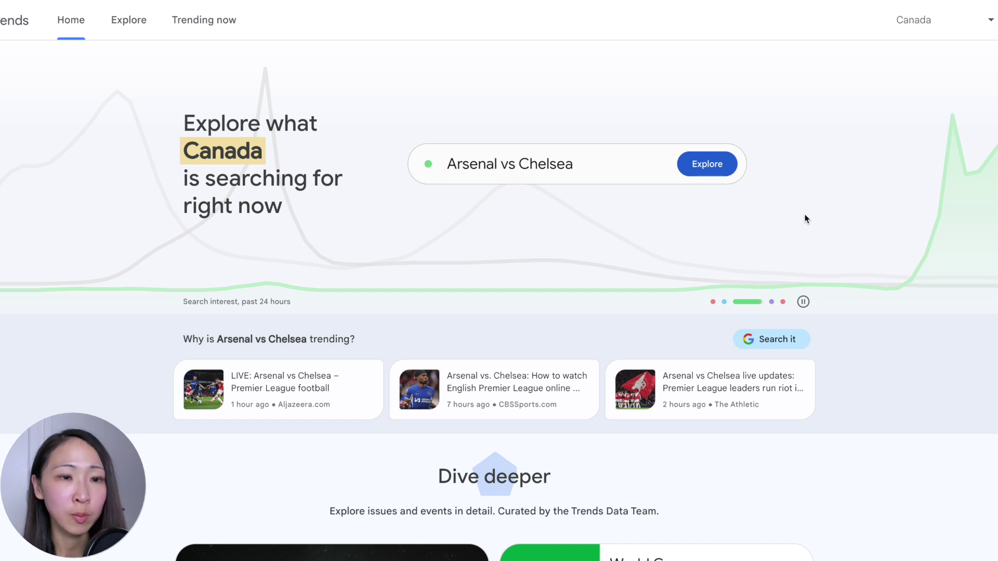
Step: Look up the search trend for "black friday" from the home page
left_click(514, 165)
type("black f")
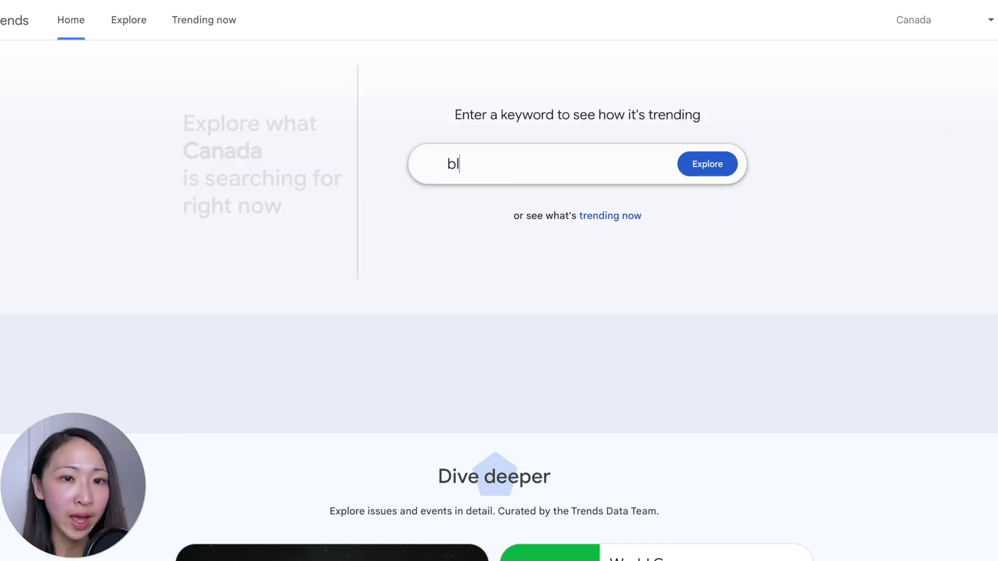
type("riday")
key("Return")
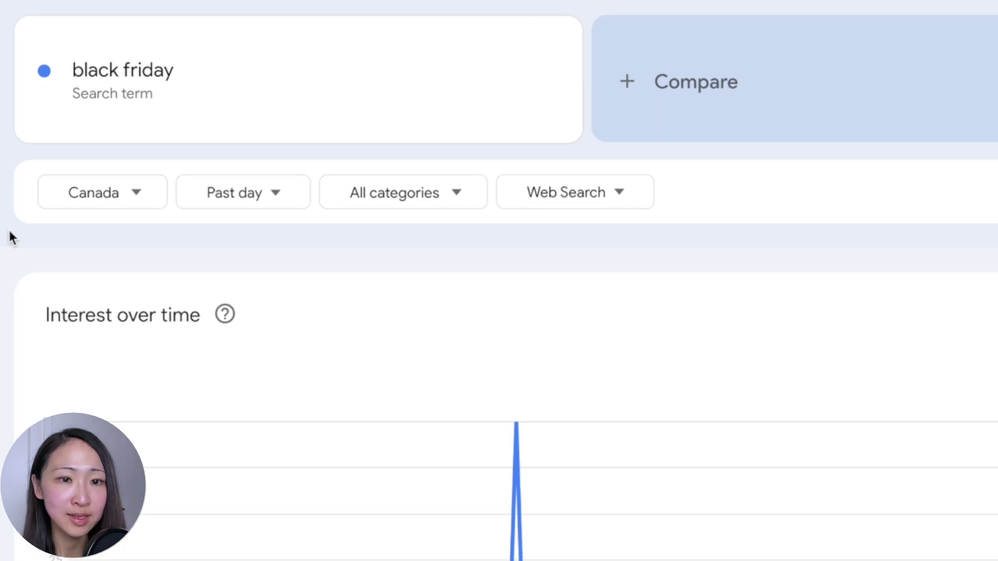
Step: Set the "black friday" trend to the United States and the Past 5 years
left_click(105, 192)
type("unit")
left_click(108, 337)
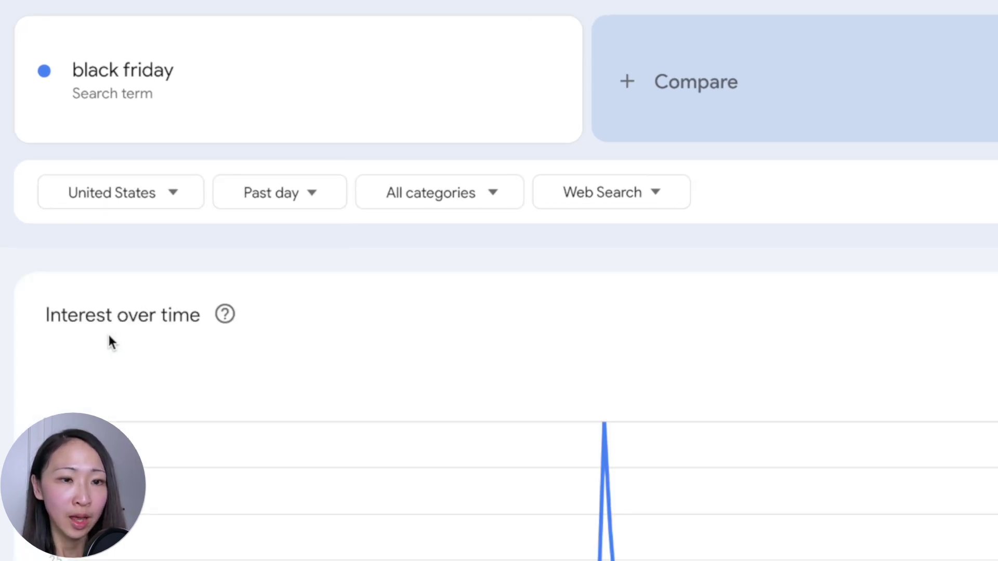
left_click(286, 197)
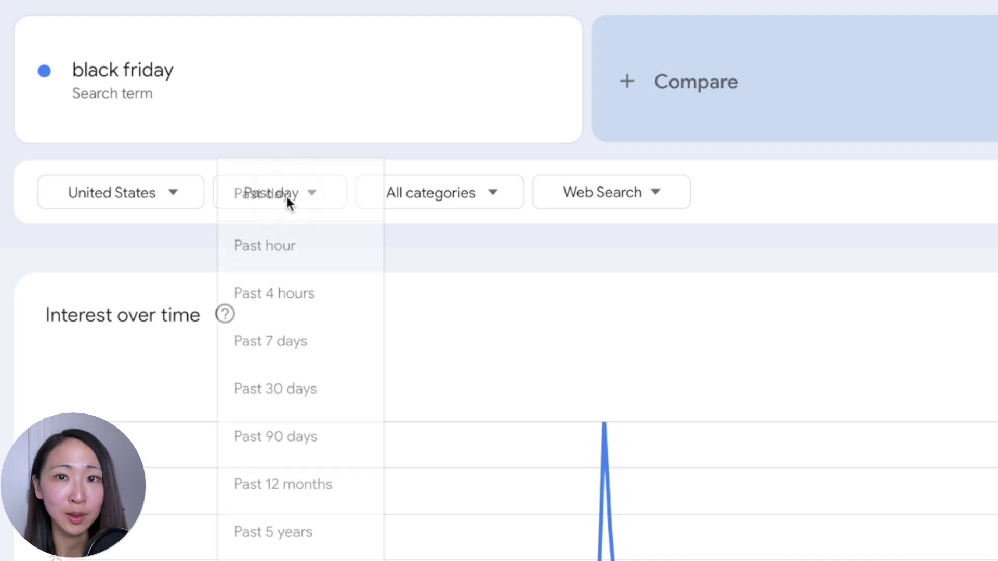
left_click(307, 530)
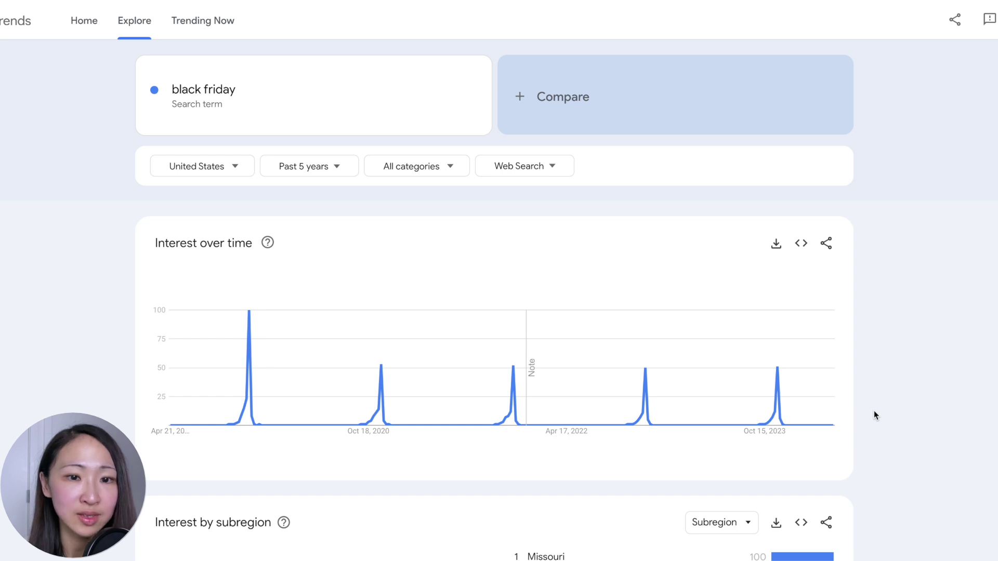
Step: Replace the search term "black friday" with "sunglasses", keeping the same filters
left_click(257, 73)
type("sunglas")
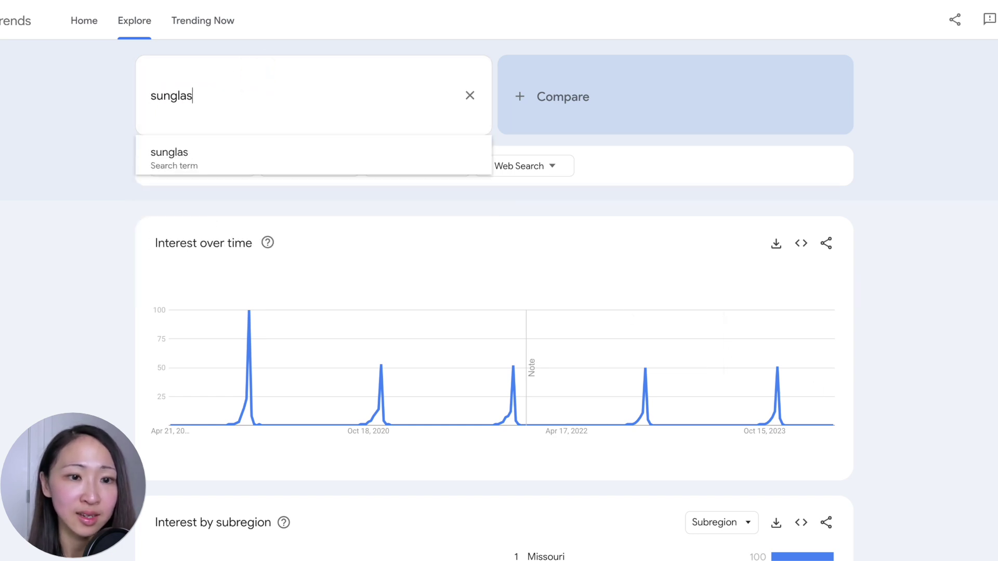
type("ses")
key("Return")
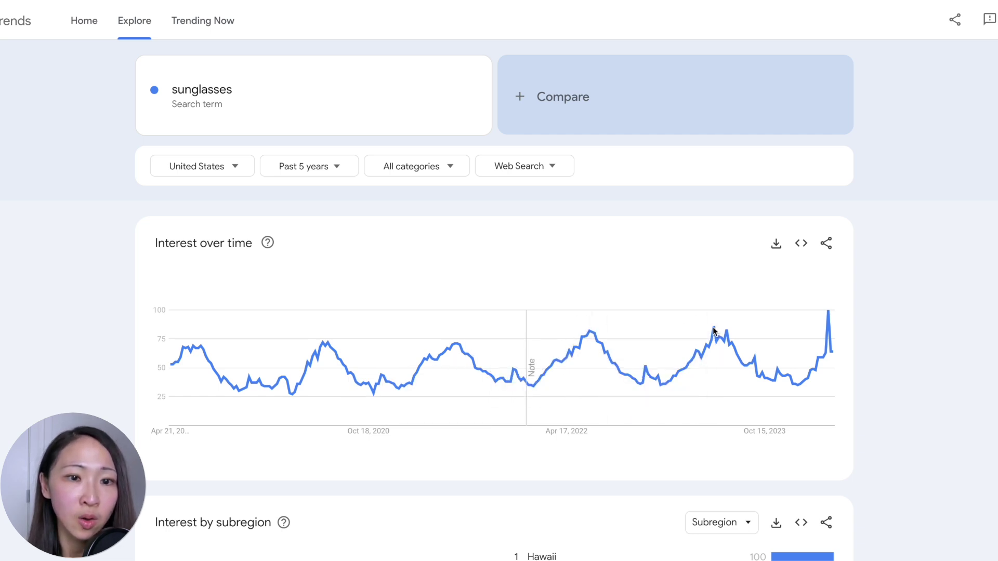
Step: Change the search type of the "sunglasses" trend to Google Shopping
mouse_move(712, 333)
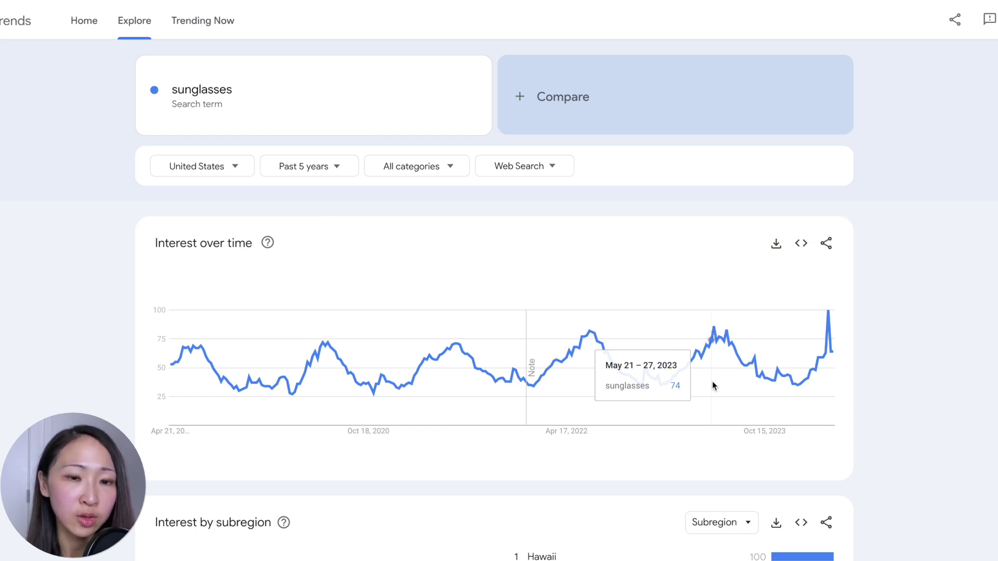
left_click(501, 169)
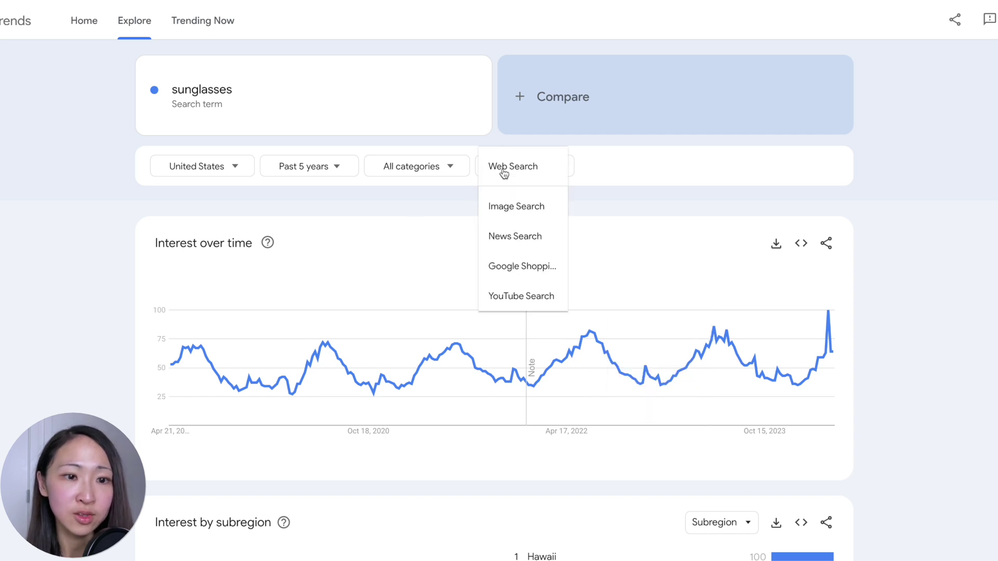
left_click(528, 274)
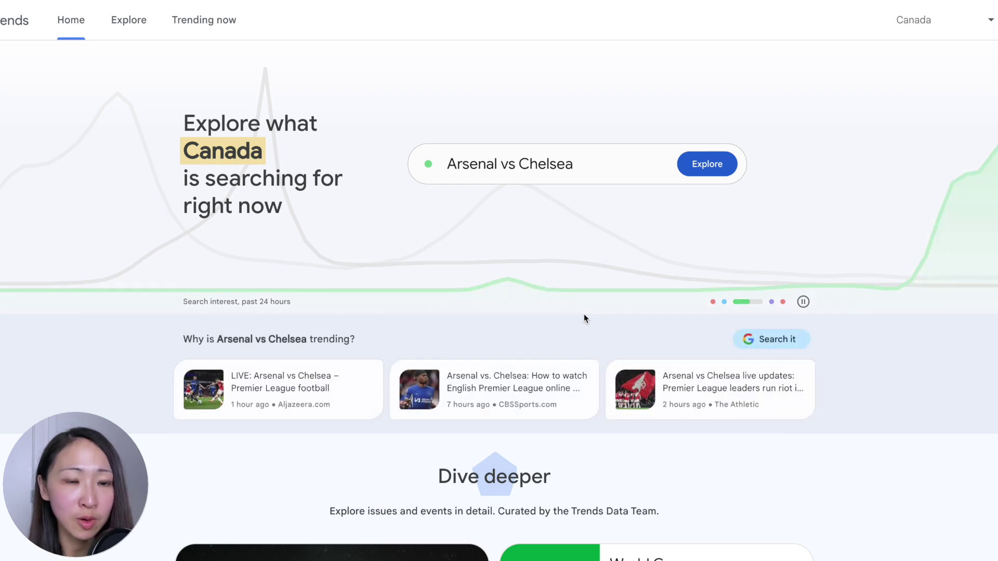
Step: Look up the search trend for the keyword "daycare" from the home page
left_click(489, 156)
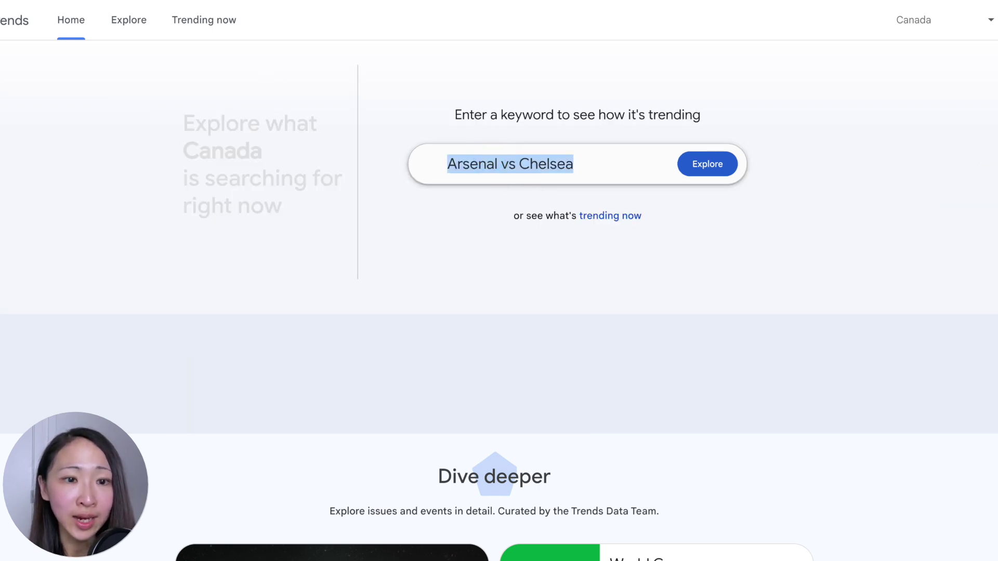
type("daycare")
key("Return")
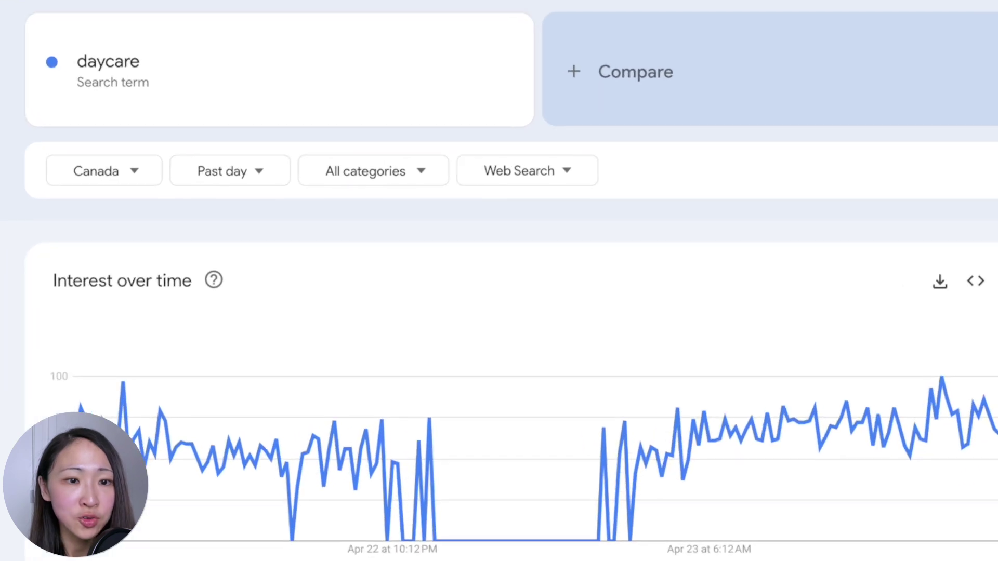
Step: Narrow the "daycare" trend to British Columbia within Canada and set the period to Past 5 years
left_click(130, 174)
type("cana")
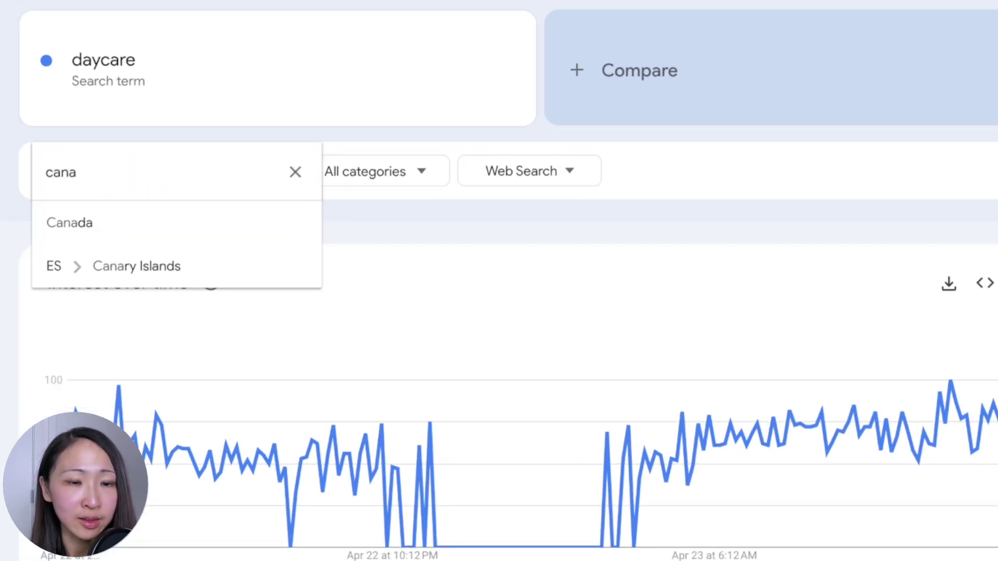
type("d")
left_click(311, 223)
left_click(229, 309)
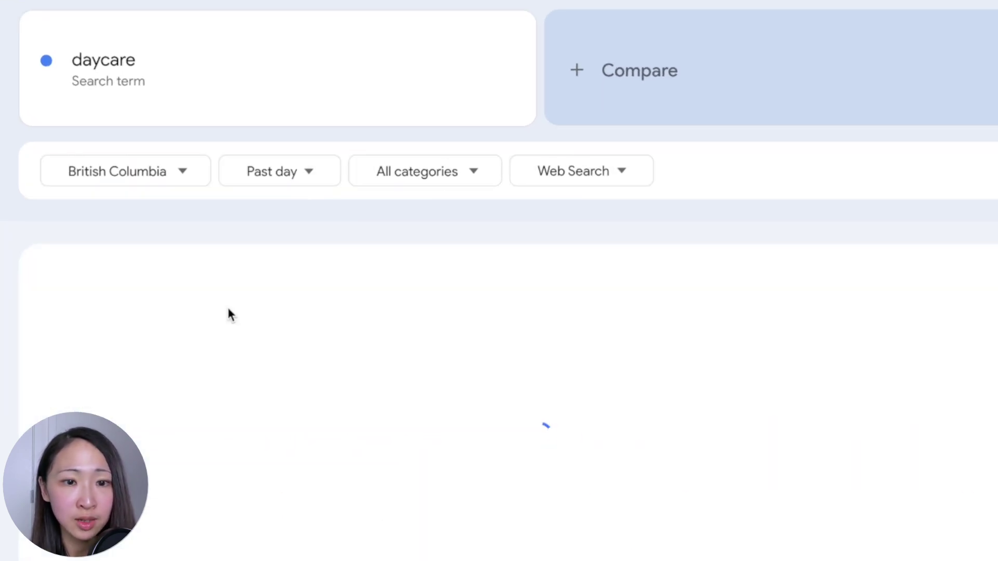
left_click(283, 184)
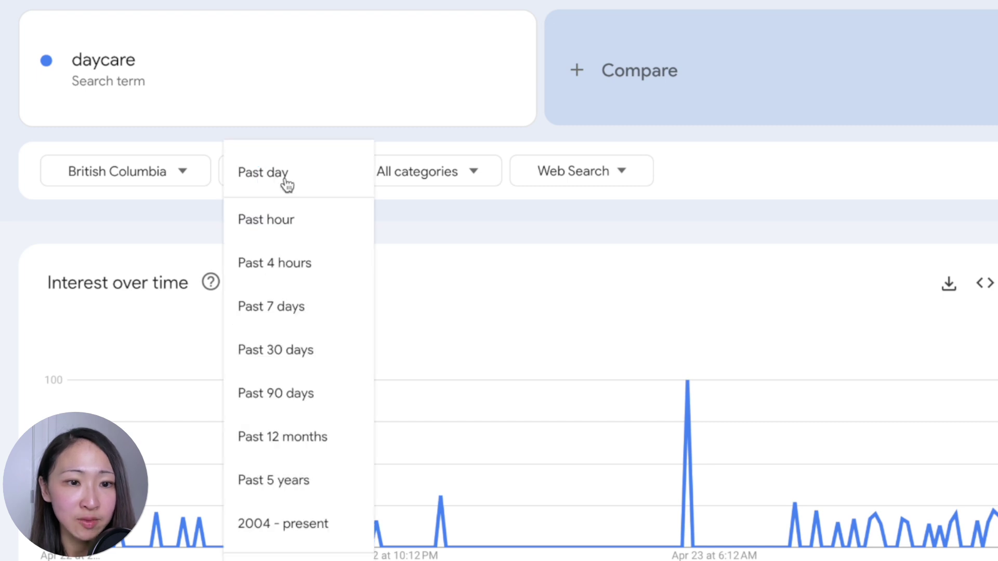
left_click(305, 482)
Step: Add "daycare" again as a second search term for comparison
left_click(639, 70)
type("da")
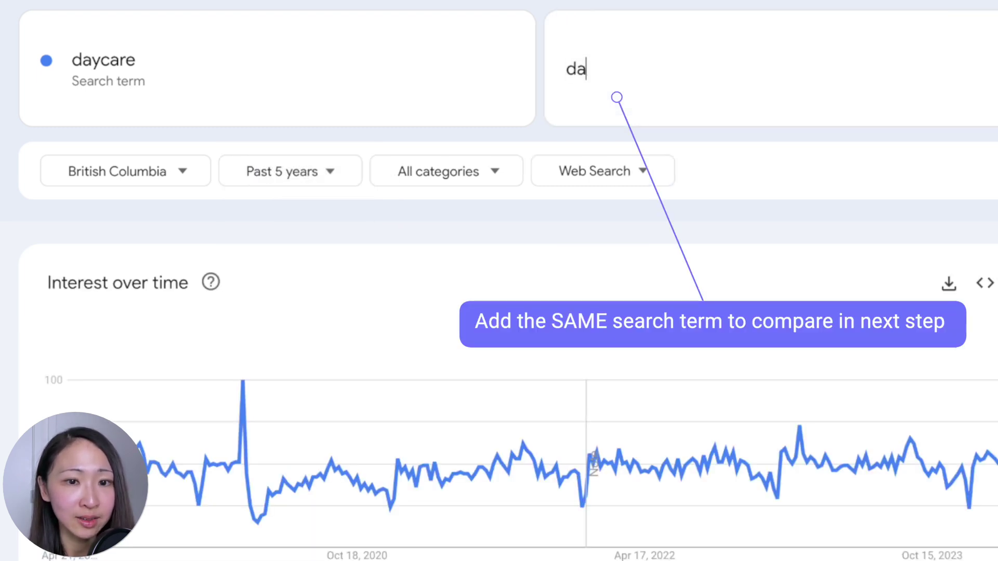
type("ycare")
key("Return")
Step: Filter the second "daycare" term to Alberta so it compares against British Columbia
left_click(686, 69)
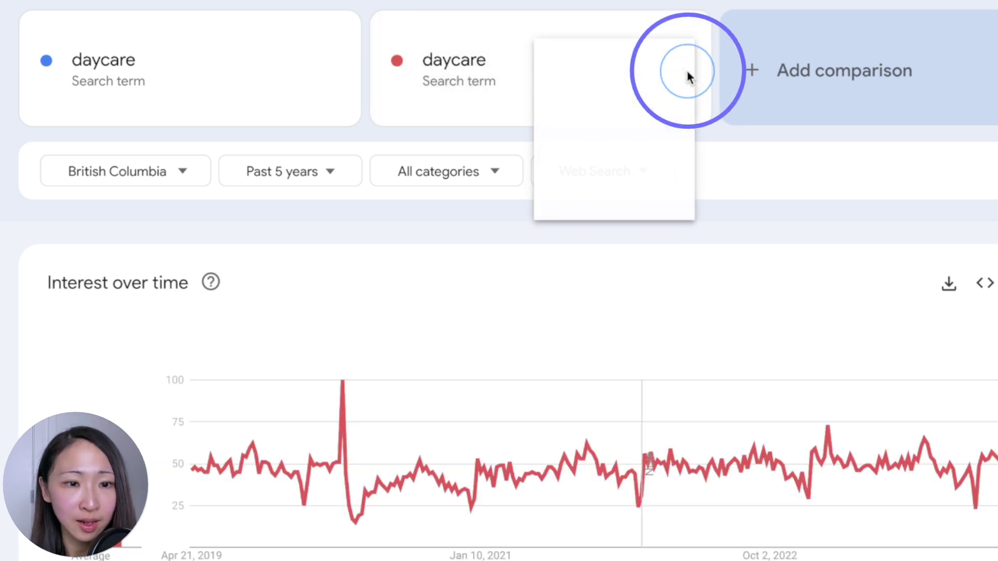
left_click(674, 155)
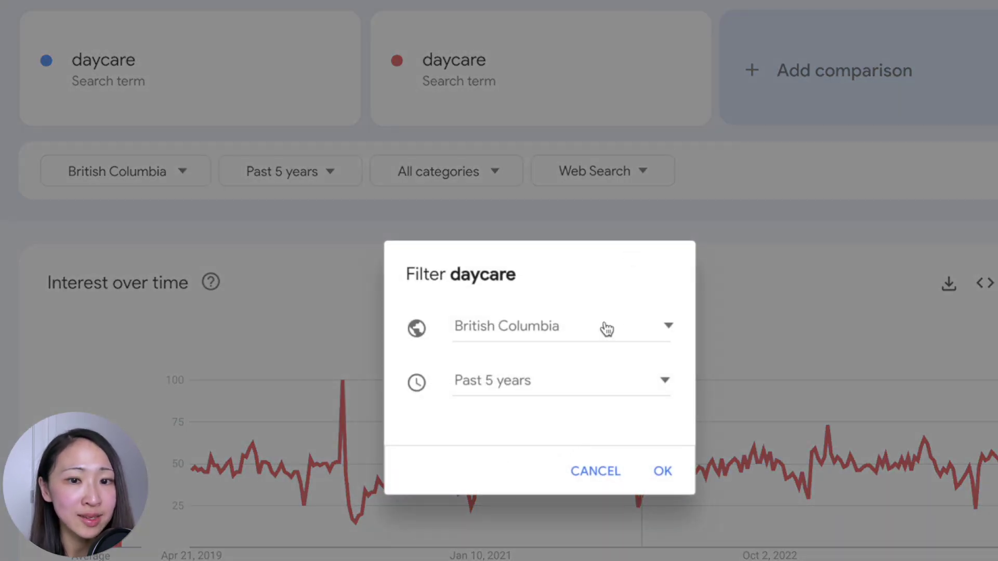
left_click(607, 328)
type("alberta")
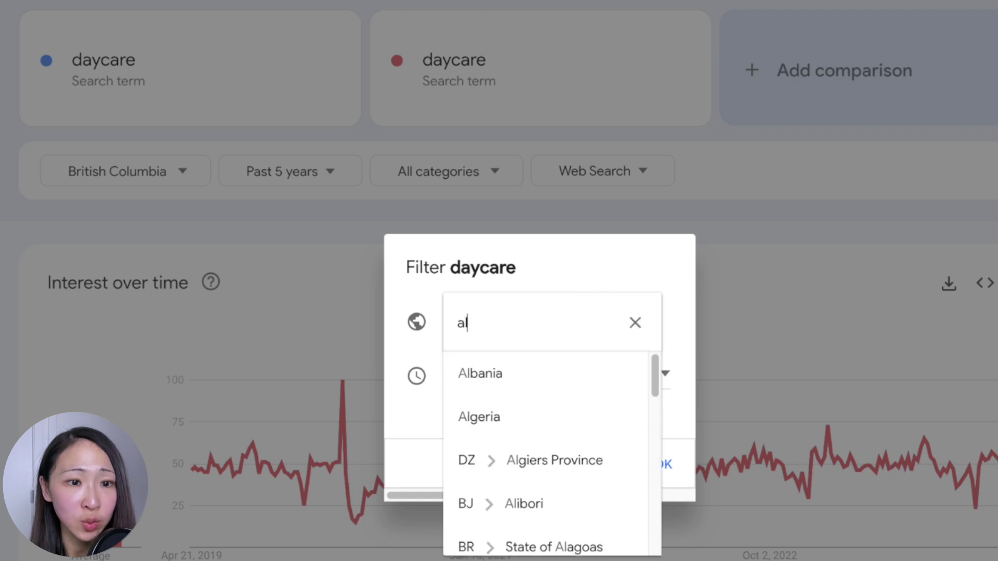
left_click(595, 370)
left_click(656, 471)
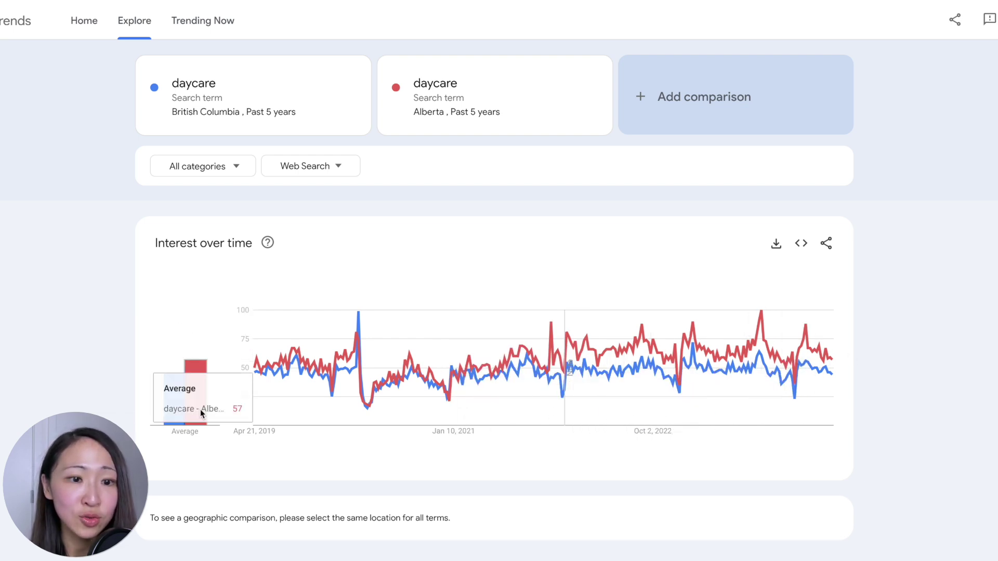
Step: List the British Columbia related queries for "daycare" by Top and show the next five
scroll(792, 484, "down", 7)
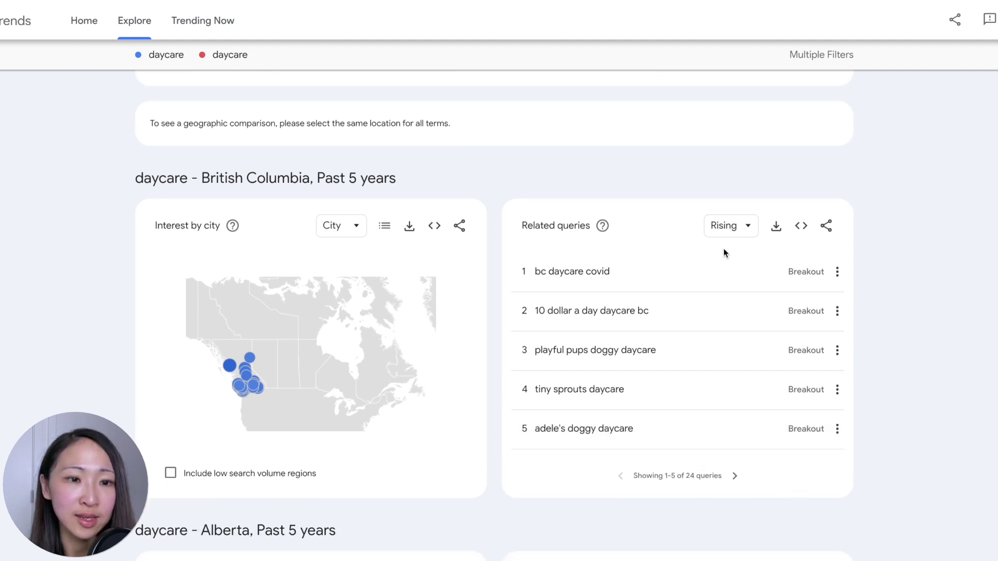
left_click(726, 235)
left_click(728, 250)
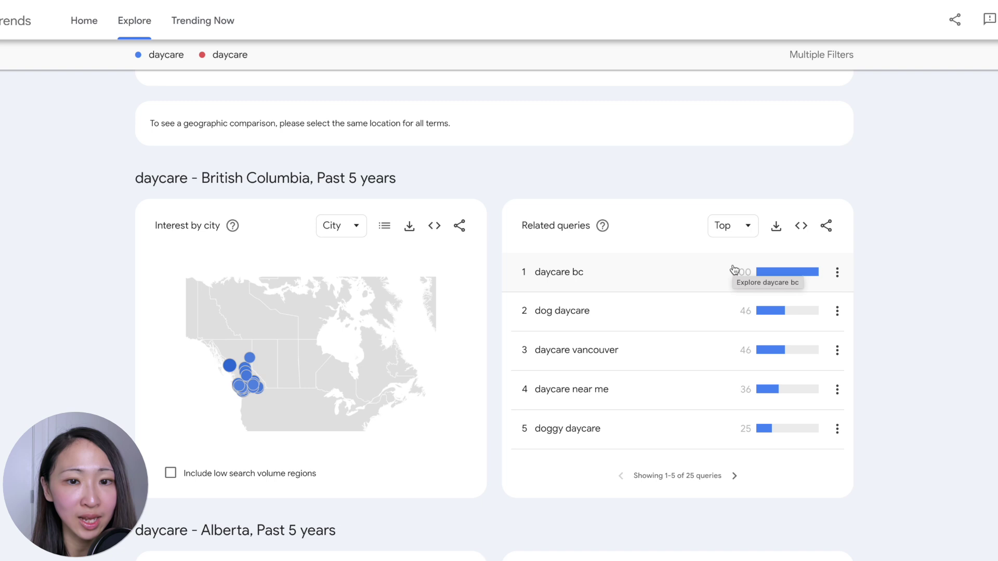
left_click(737, 475)
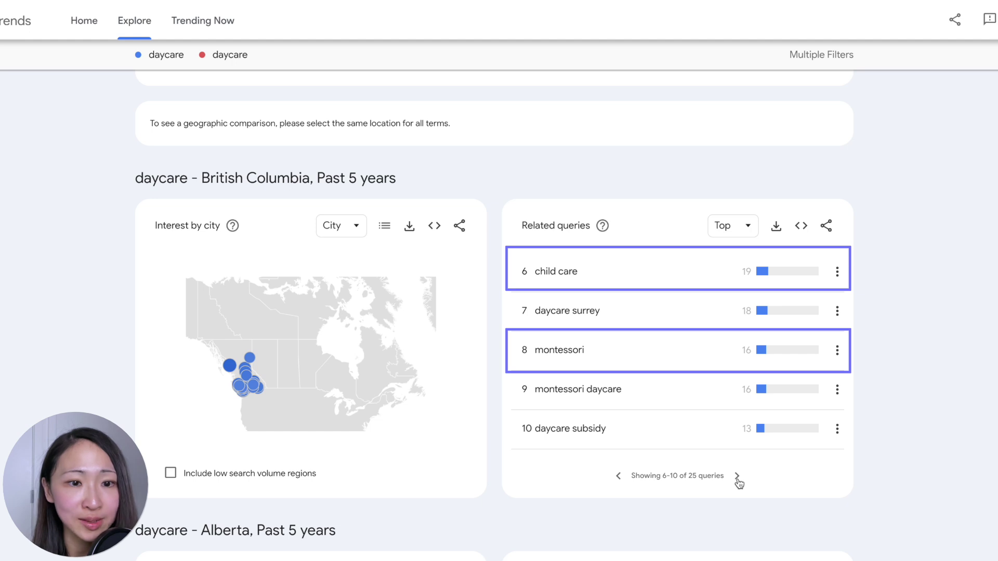
Step: List the Alberta related queries for "daycare" by Top and look through the queries
scroll(740, 325, "down", 5)
left_click(740, 325)
left_click(739, 356)
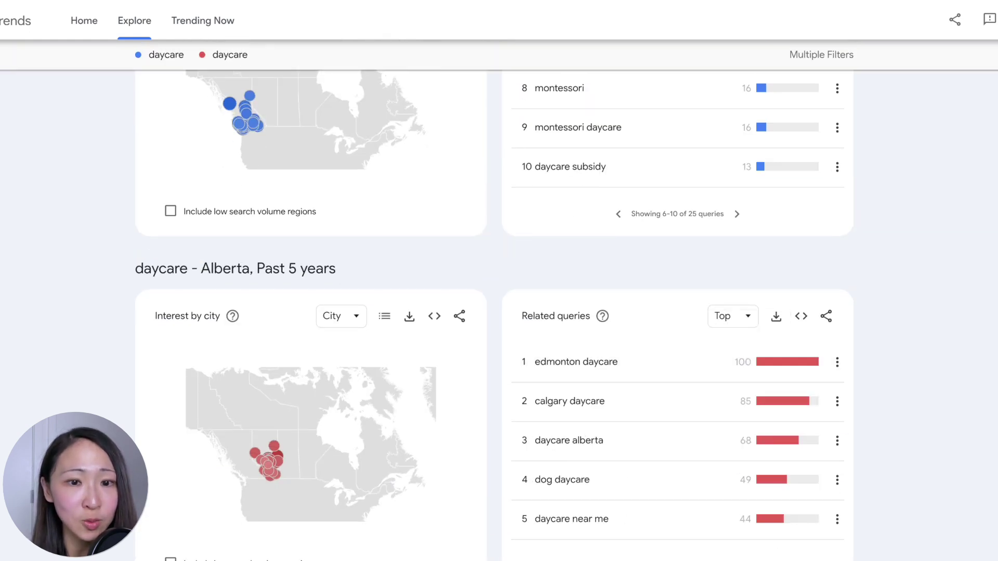
left_click(737, 560)
left_click(737, 559)
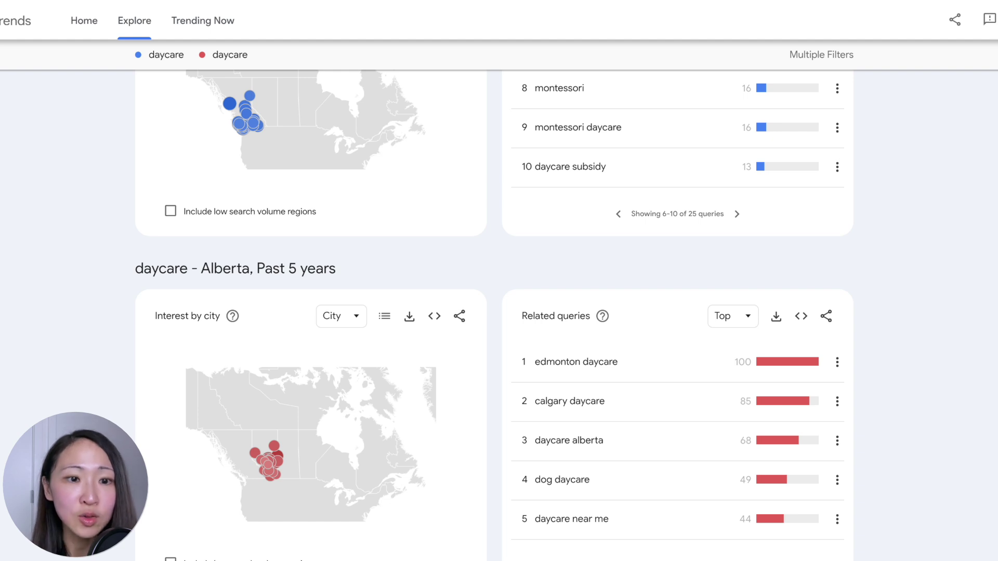
Step: Switch the interest by city for "daycare" from map to ranked list for both British Columbia and Alberta
scroll(725, 420, "up", 4)
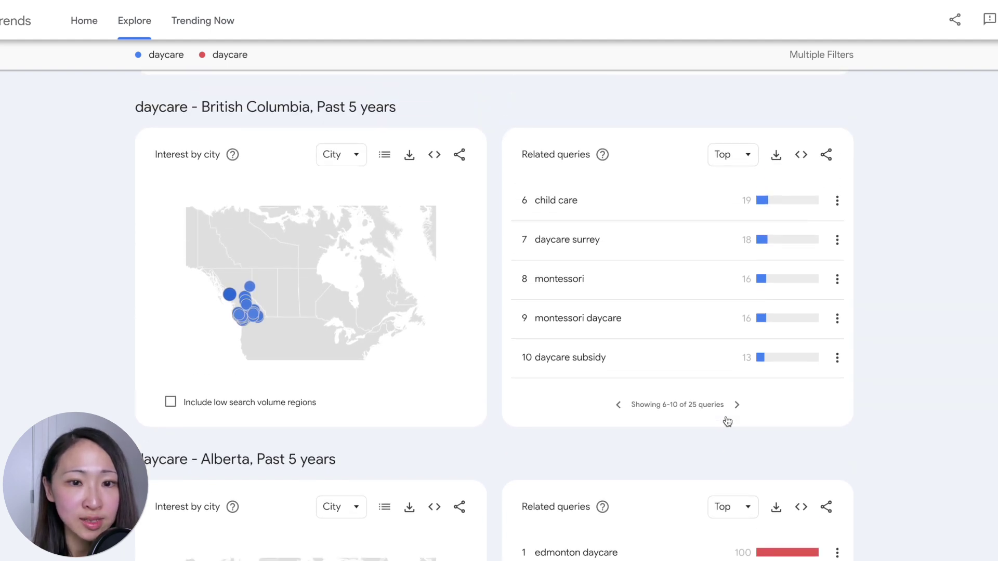
scroll(727, 421, "up", 1)
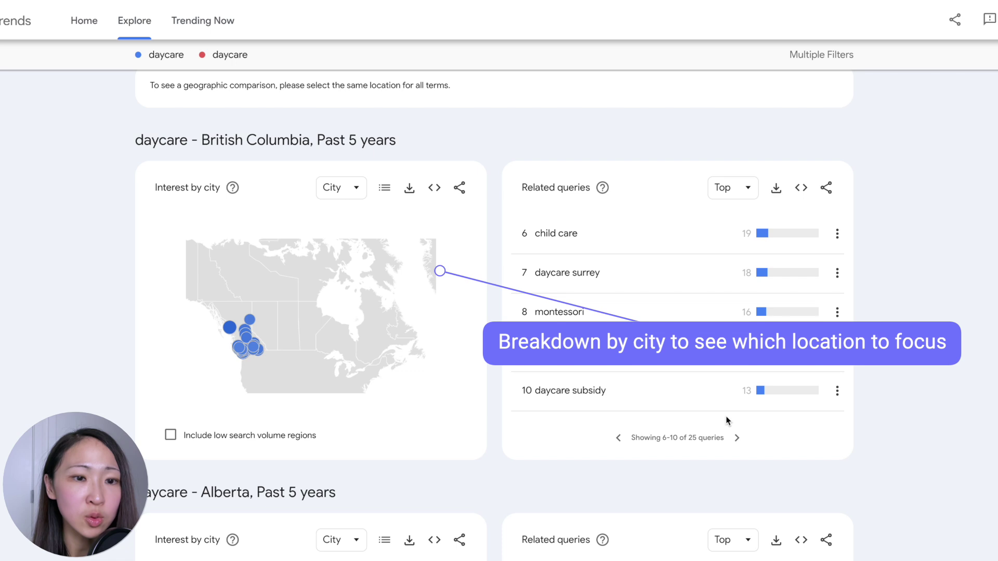
scroll(726, 418, "up", 1)
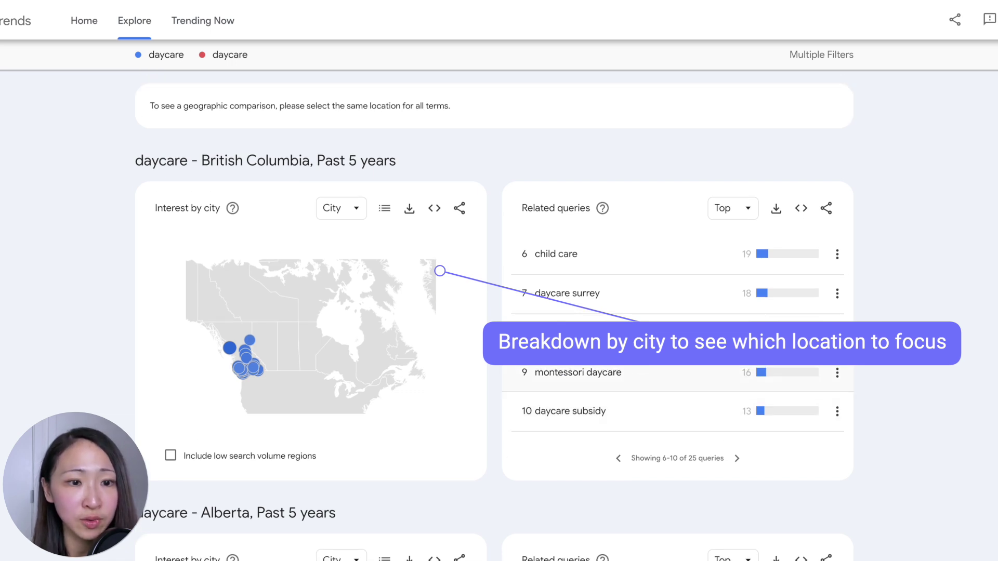
left_click(383, 209)
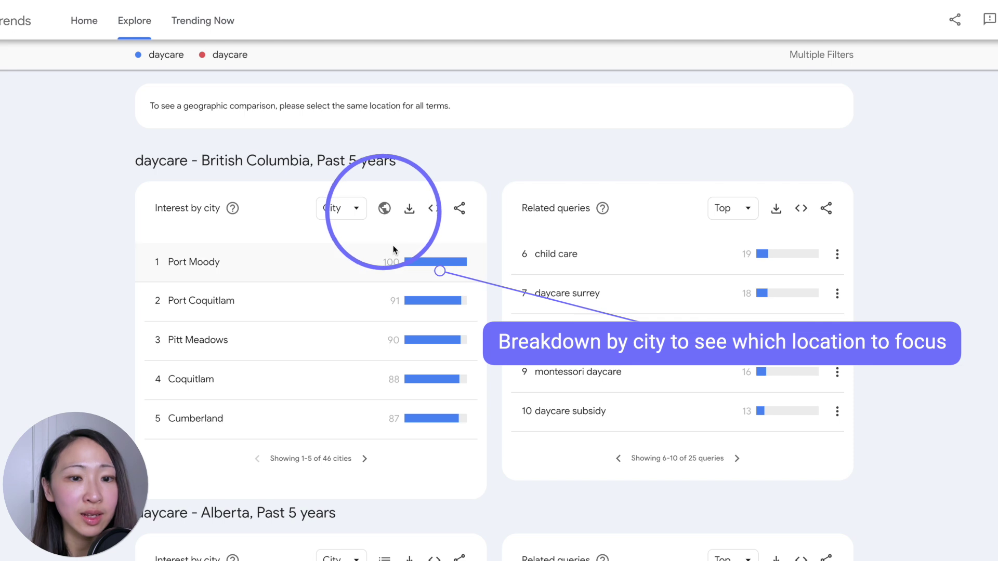
scroll(415, 513, "down", 1)
left_click(386, 560)
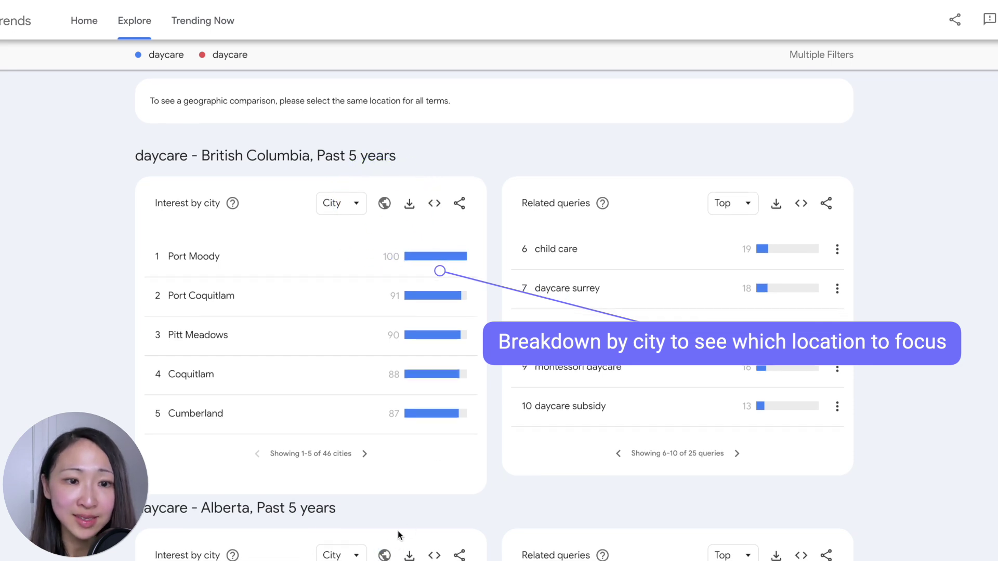
Step: Look over both city rankings and page through the British Columbia cities up to rank 15, returning to the start
scroll(403, 520, "down", 4)
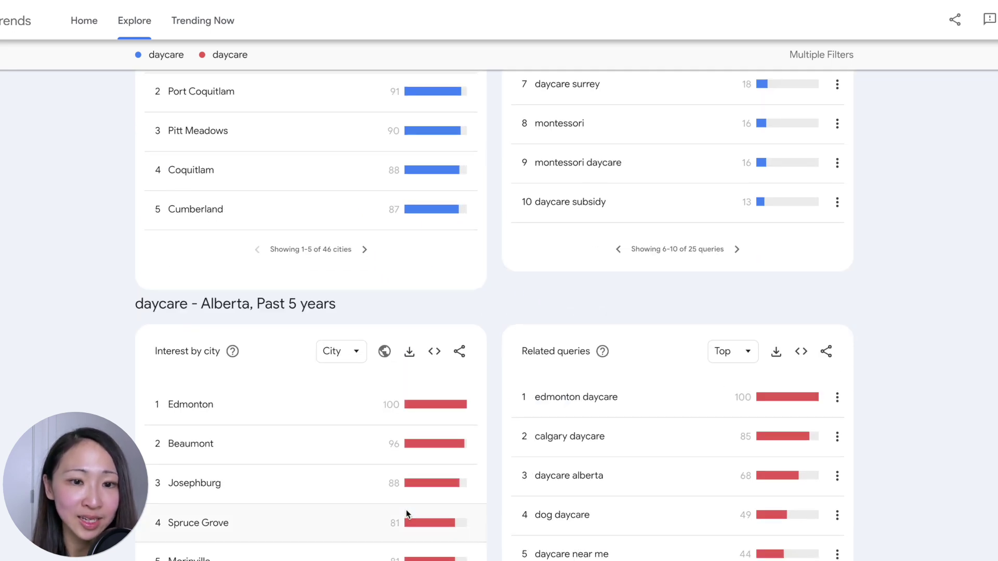
scroll(406, 512, "up", 2)
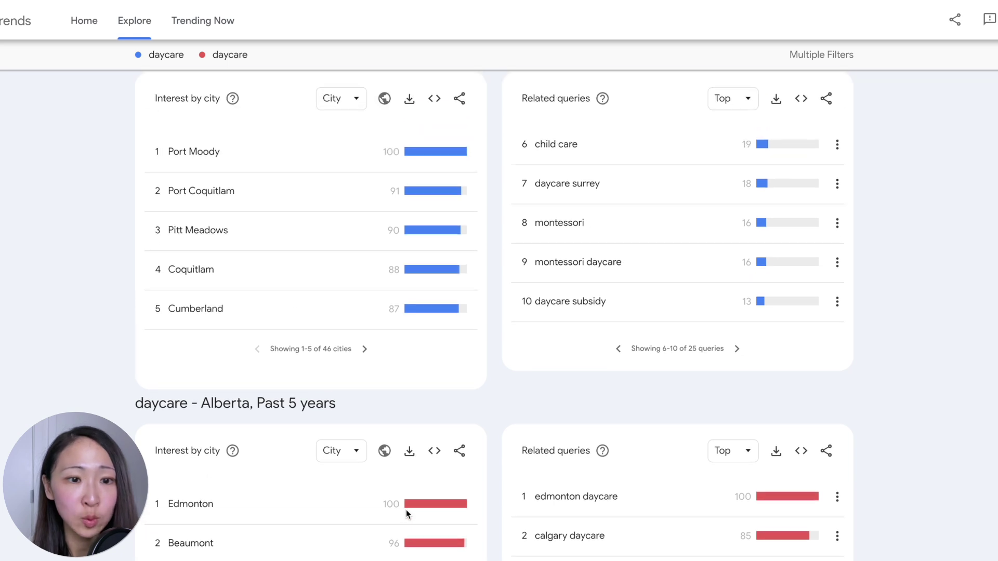
scroll(361, 352, "down", 1)
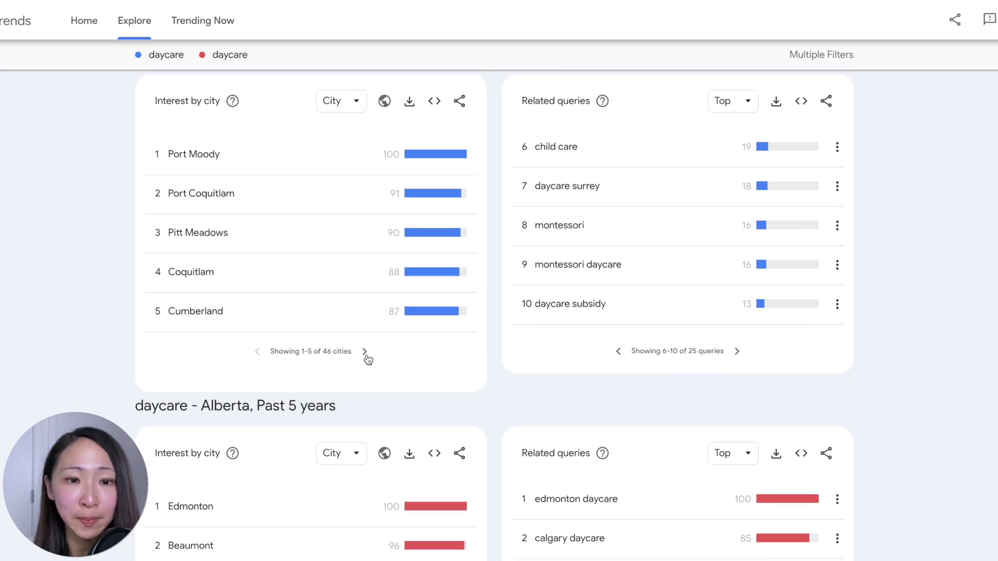
left_click(365, 353)
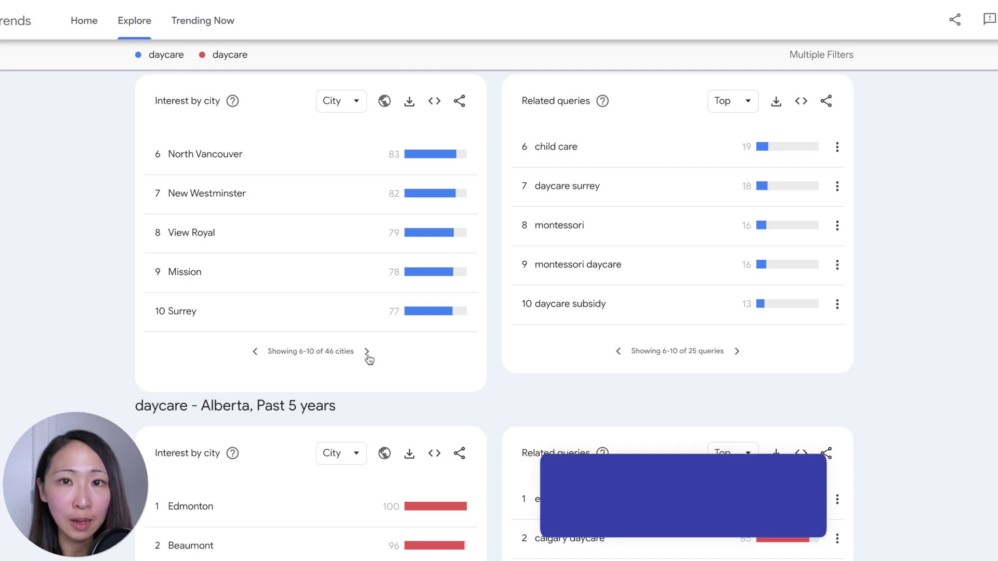
left_click(367, 355)
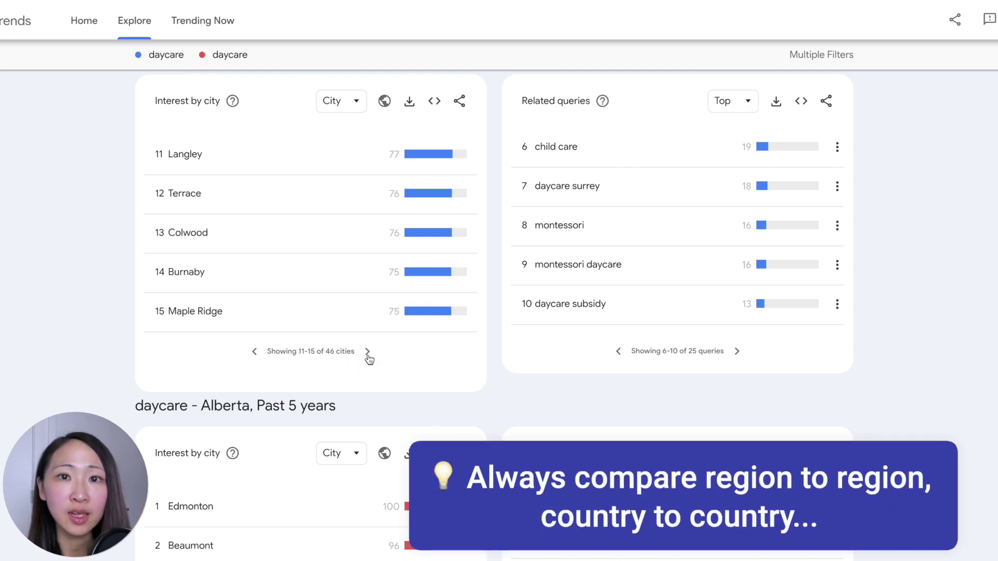
left_click(257, 356)
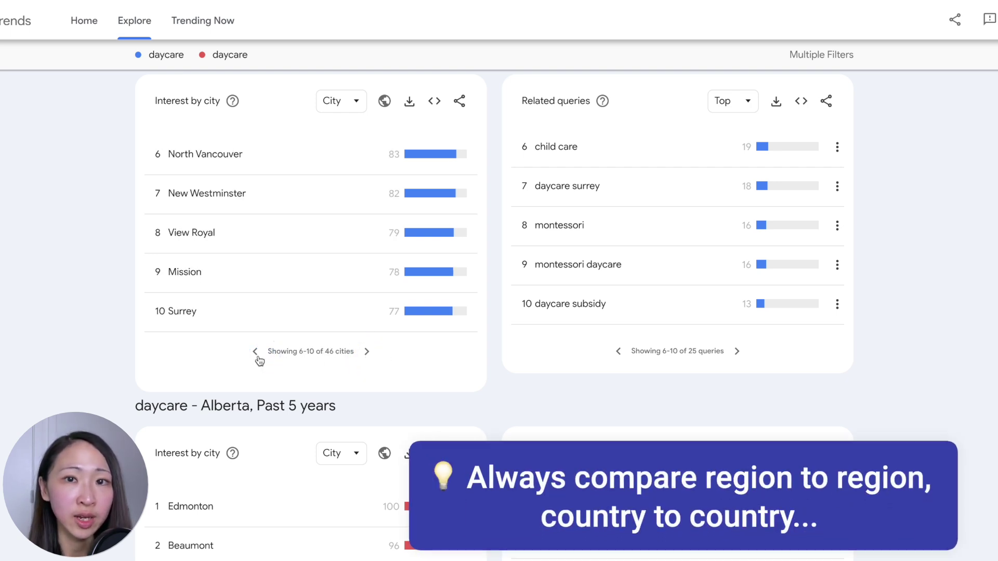
left_click(258, 356)
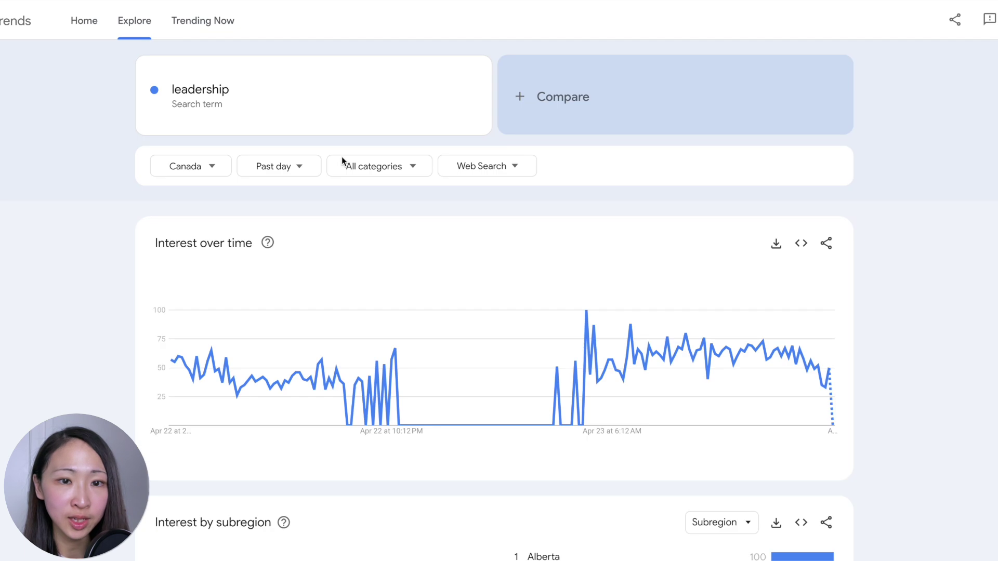
Step: Set the "leadership" trend to United States and the Past 5 years
left_click(190, 165)
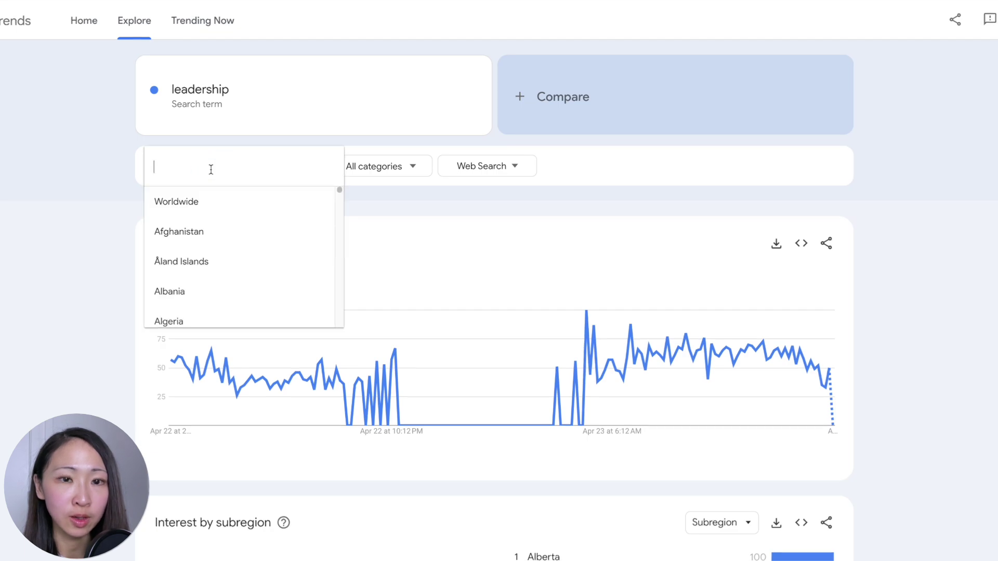
type("united")
left_click(187, 263)
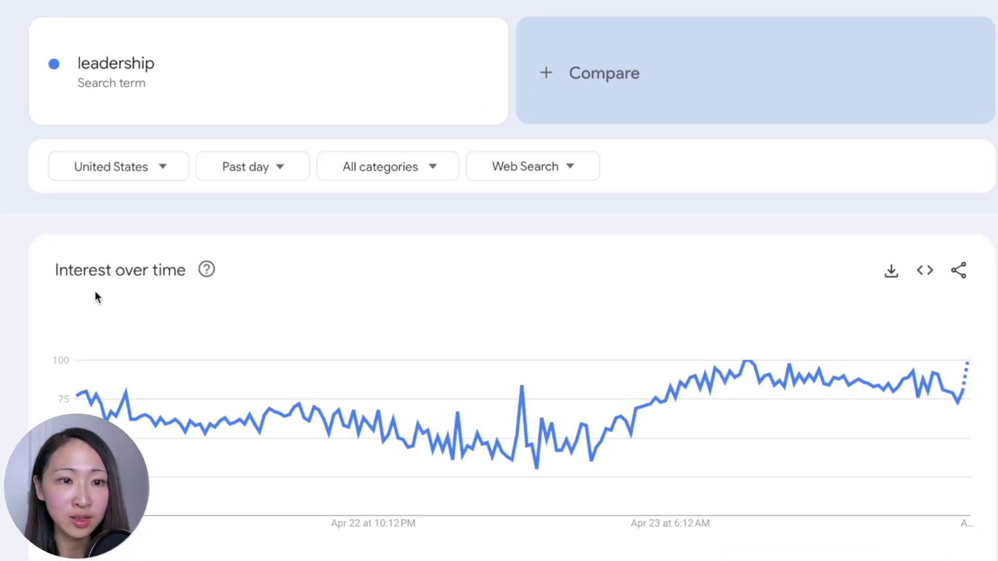
left_click(246, 167)
left_click(278, 452)
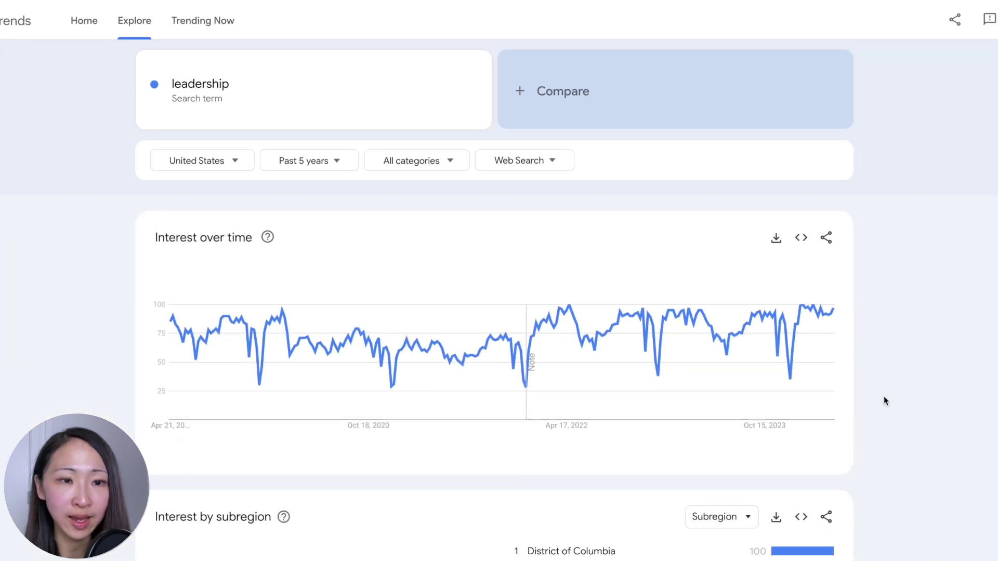
Step: Review the "leadership" breakdowns and page through its rising related queries to ranks 11 to 15
scroll(981, 434, "down", 3)
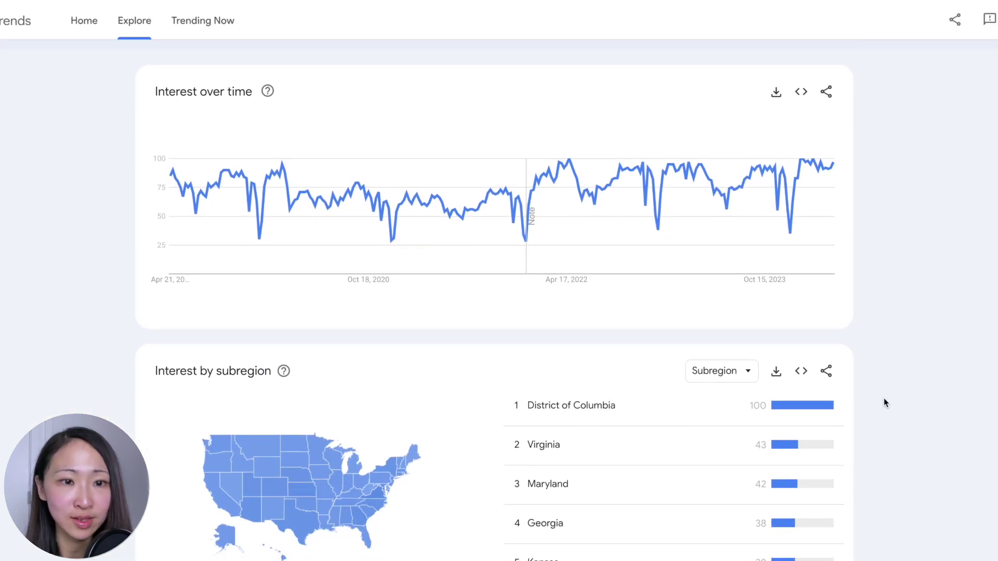
scroll(884, 402, "down", 7)
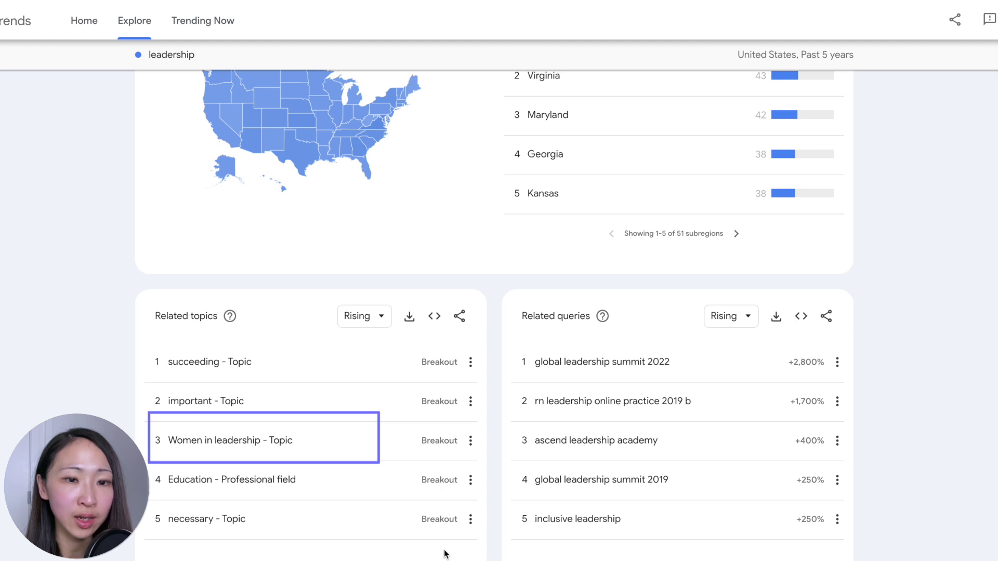
left_click(737, 559)
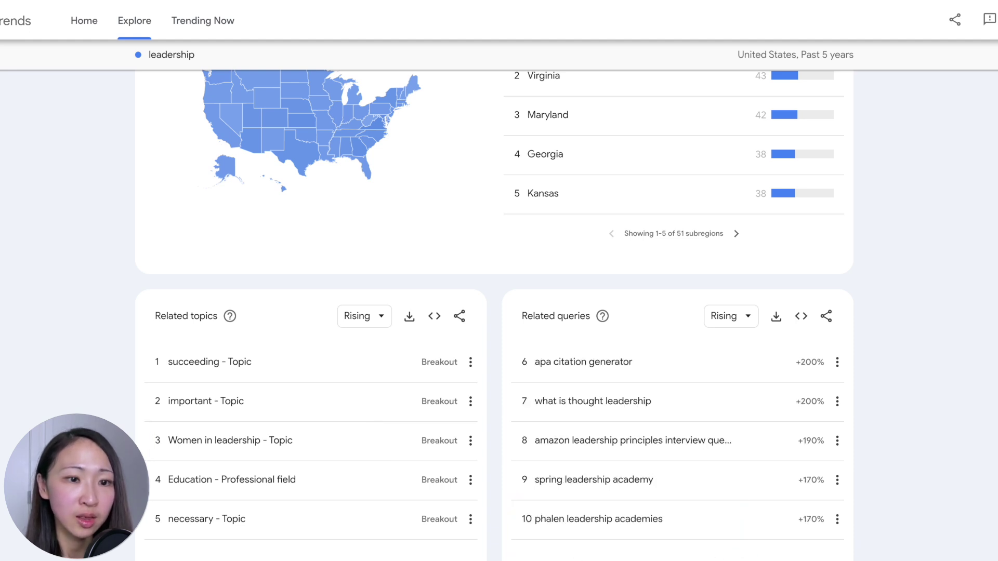
left_click(737, 559)
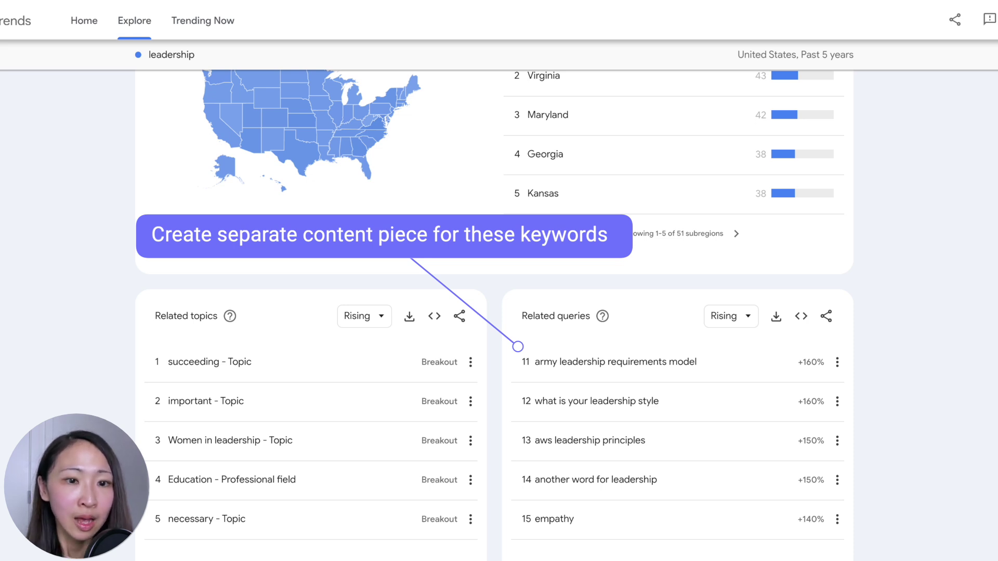
Step: Rank both the related topics and related queries for "leadership" by Top, and open the "leadership team" query
left_click(363, 316)
left_click(367, 355)
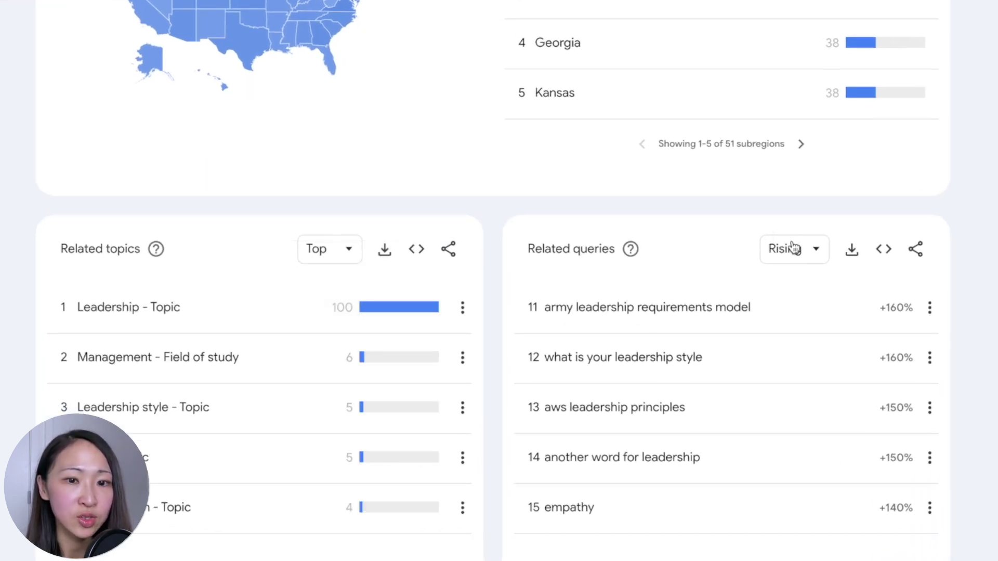
left_click(792, 248)
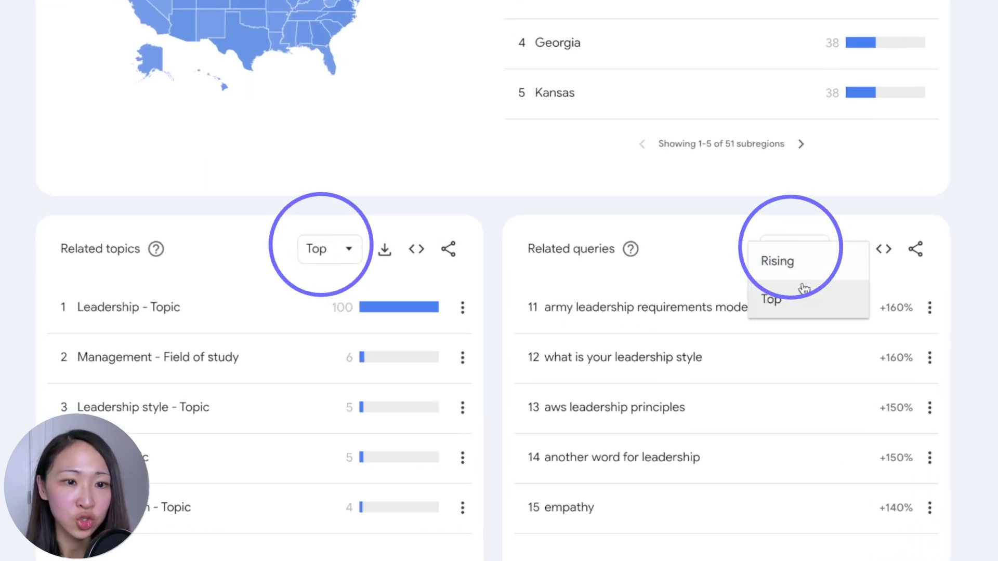
left_click(773, 294)
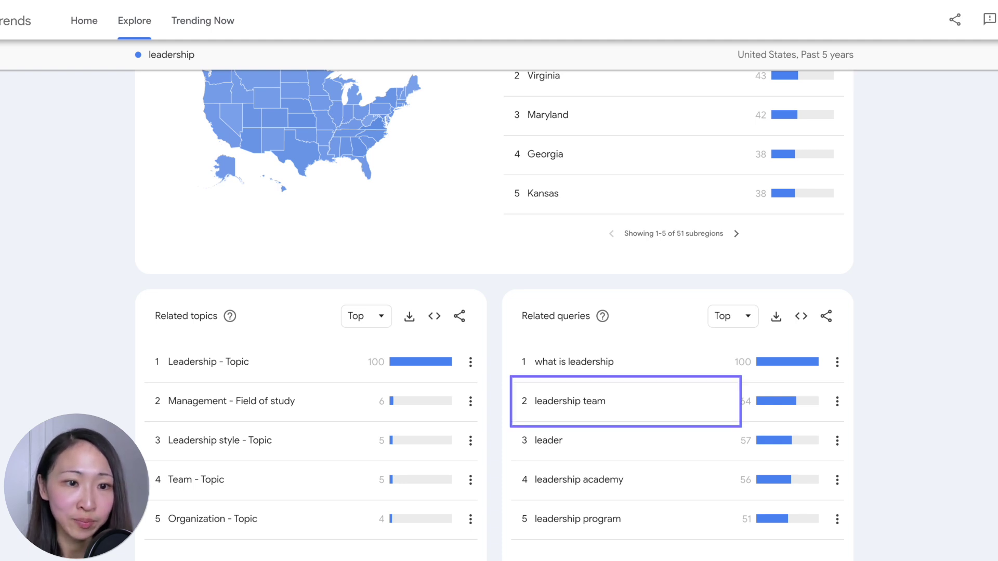
left_click(611, 400)
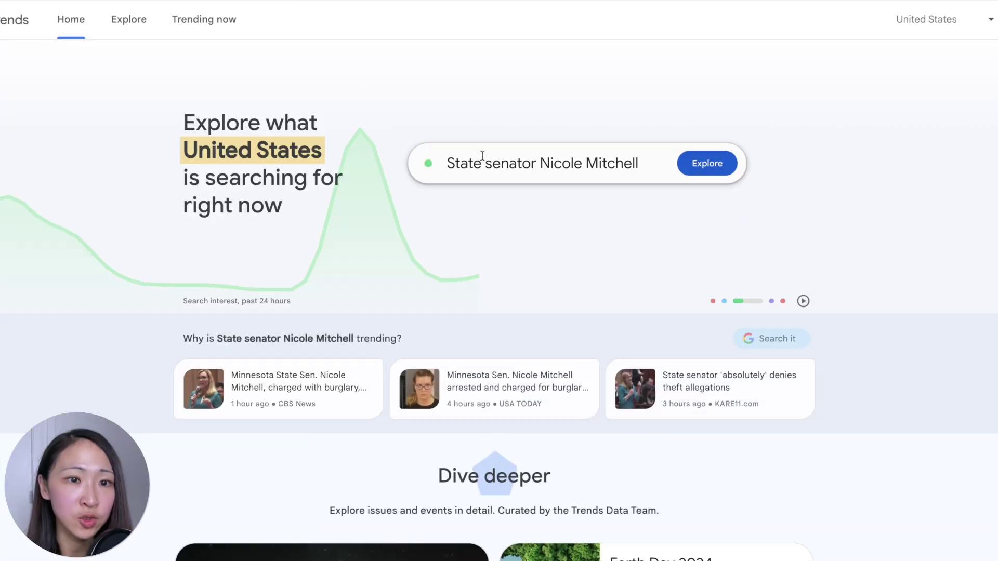
Step: Explore the search term "generative ai" with the region set to Worldwide and the period to Past 5 years
left_click(481, 156)
type("generative ao")
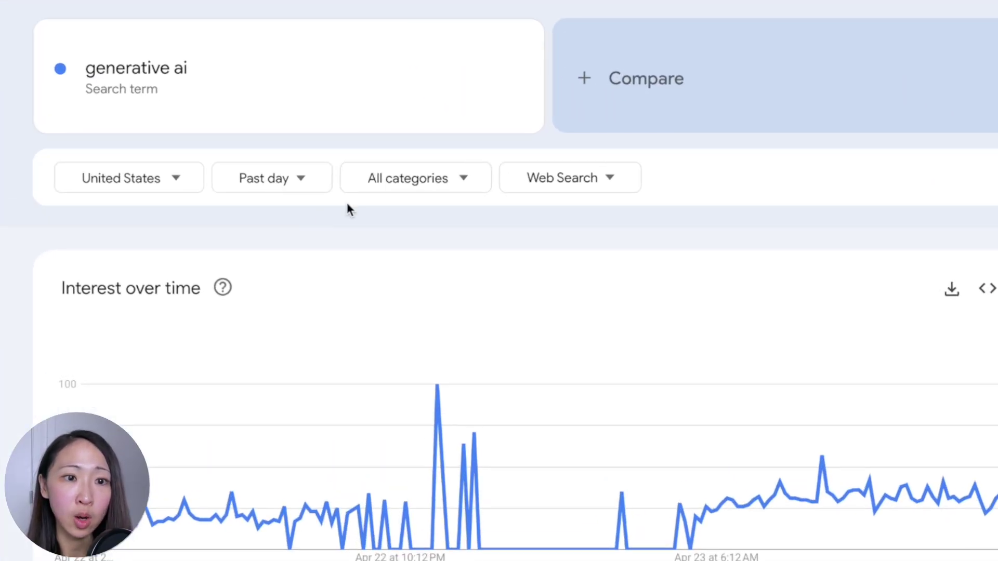
left_click(162, 179)
left_click(158, 229)
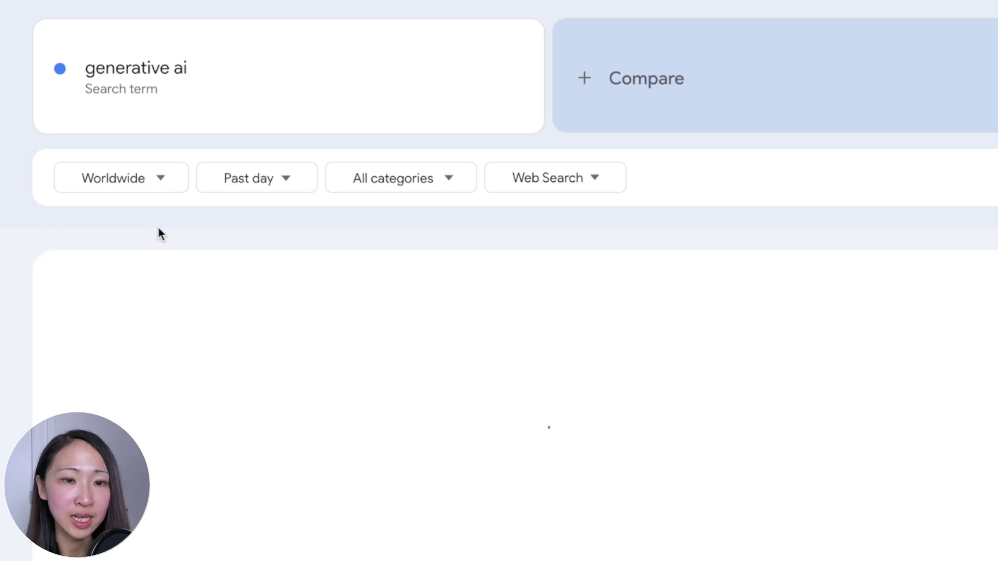
left_click(258, 186)
left_click(263, 477)
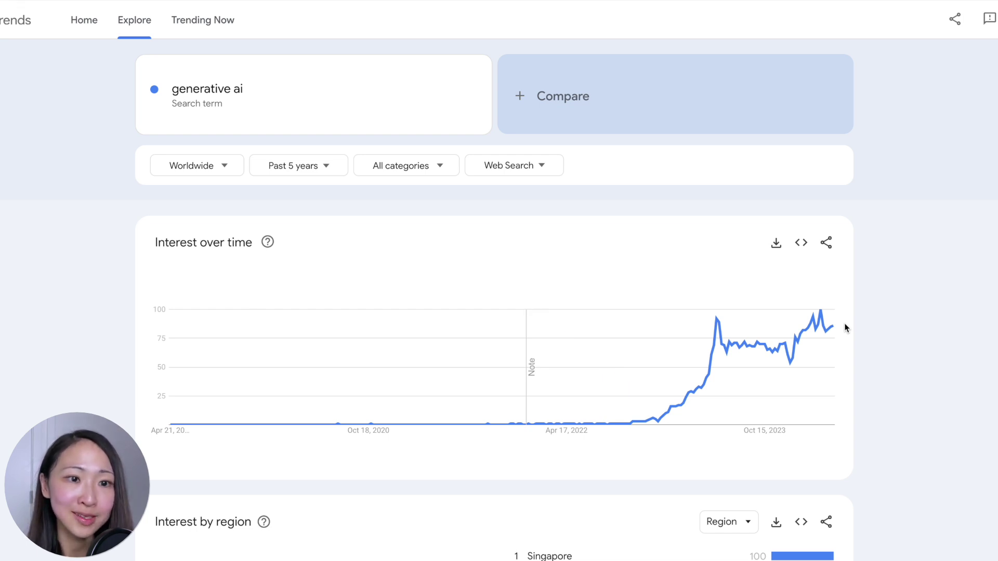
Step: Add "Chatgpt" as a comparison term alongside "generative ai"
left_click(666, 110)
type("Chatgpt")
key("Return")
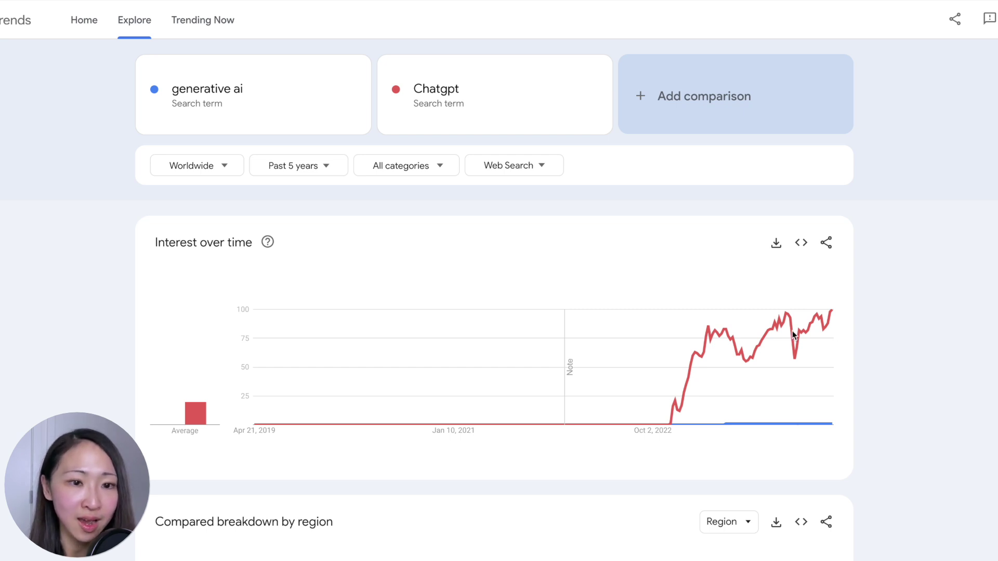
mouse_move(196, 414)
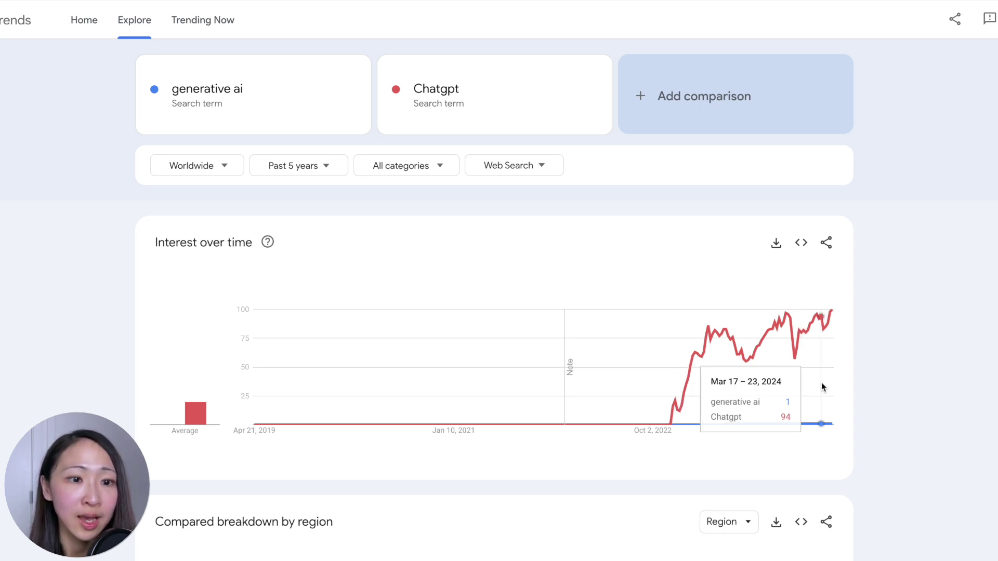
Step: Add "Gemini" as a third comparison term next to "generative ai" and "Chatgpt"
left_click(696, 93)
type("Gemini")
key("Return")
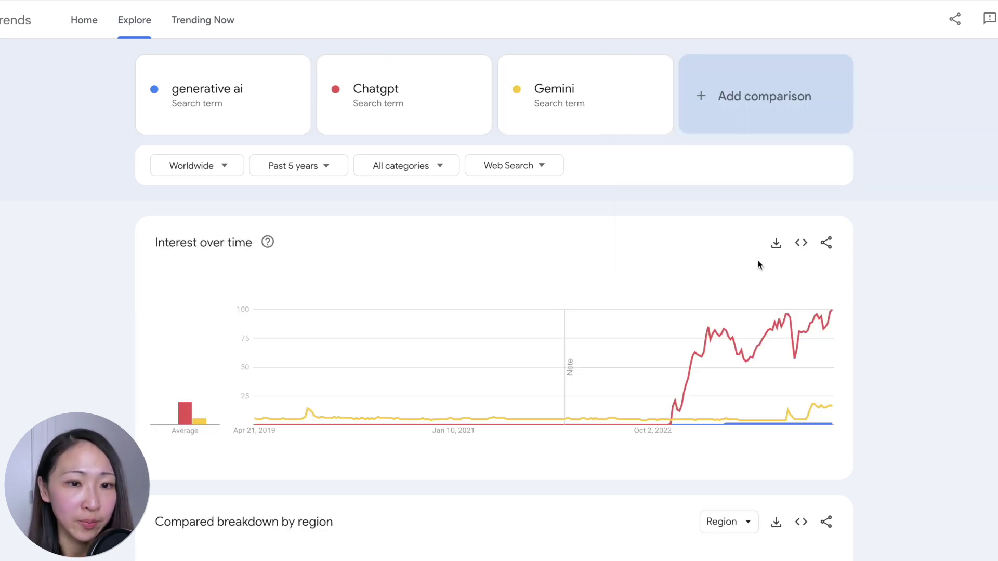
mouse_move(759, 335)
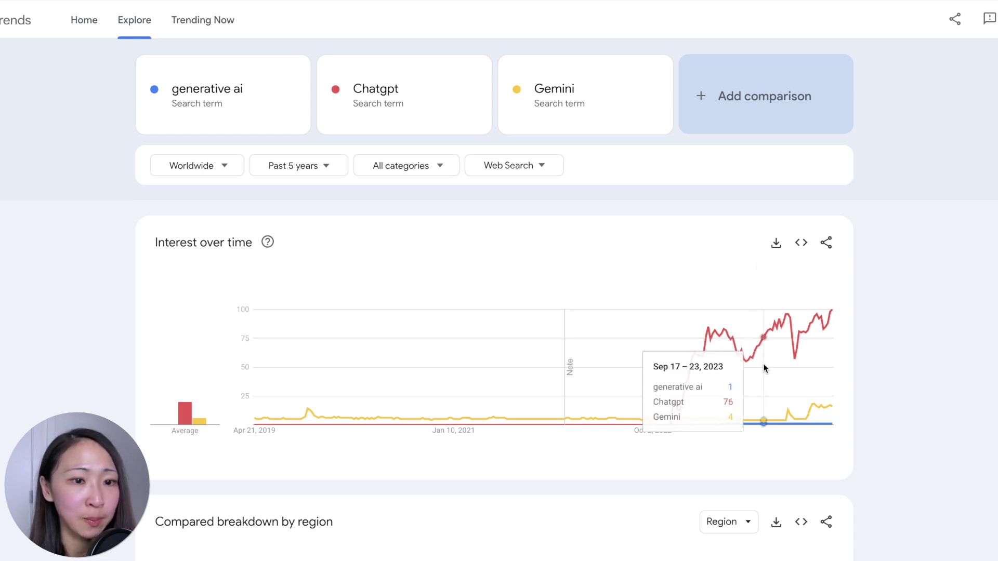
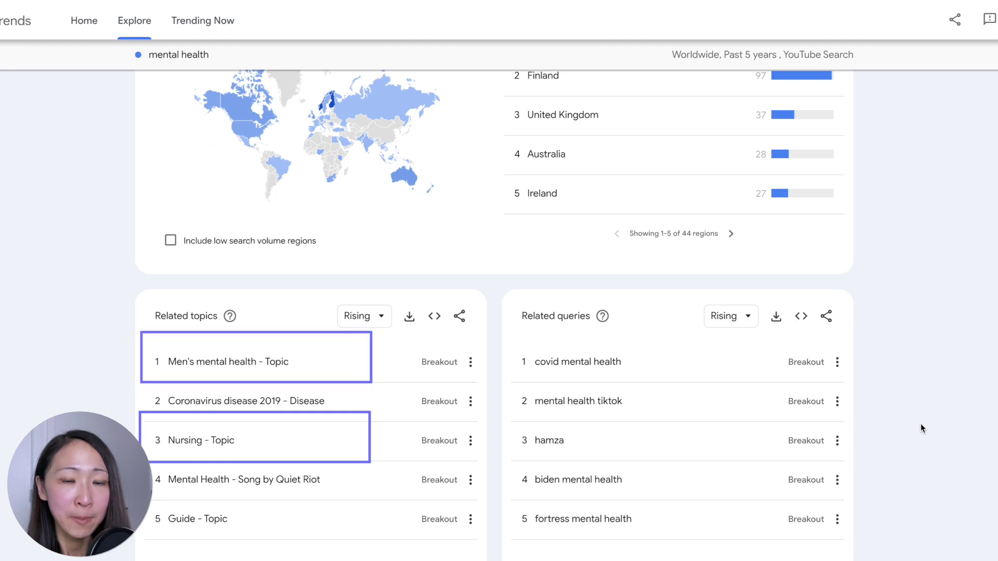
Step: Rank the YouTube Search related queries and topics for "mental health" by Top, and show the next five topics
left_click(741, 316)
left_click(723, 353)
left_click(358, 316)
left_click(357, 359)
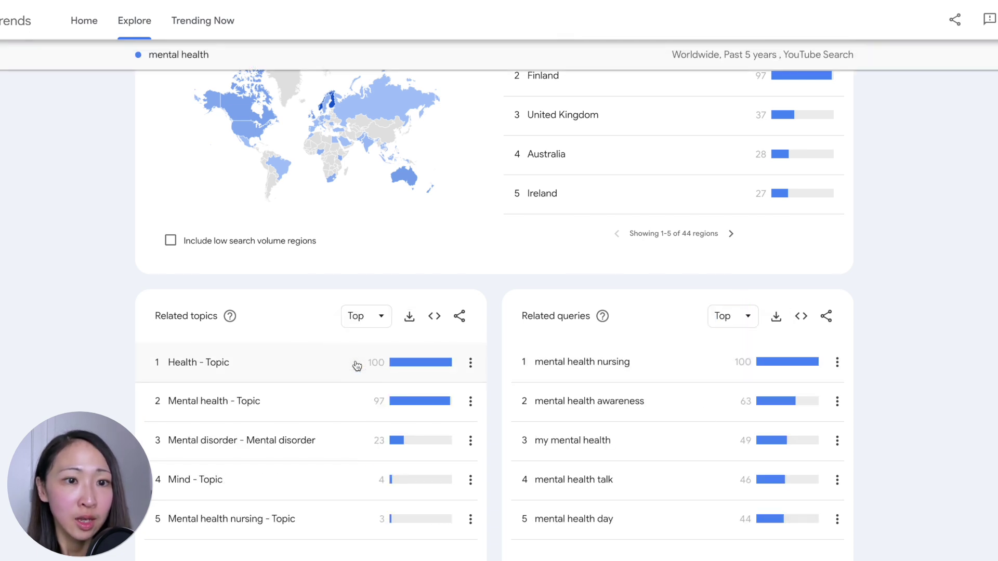
left_click(381, 559)
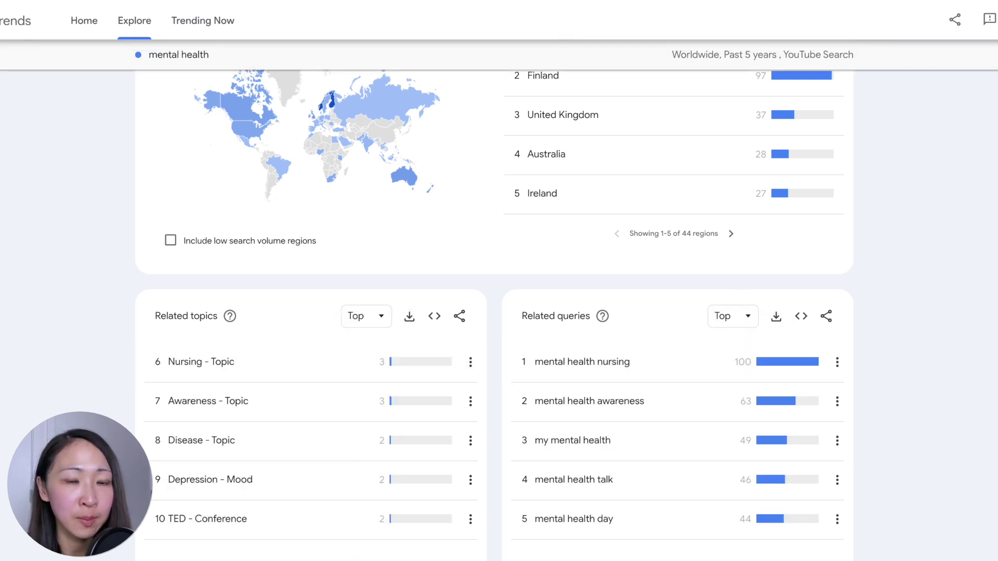
Step: Page through the Top related topics and queries for "mental health" and return both lists to their first five entries
left_click(382, 560)
left_click(251, 560)
left_click(252, 560)
left_click(731, 560)
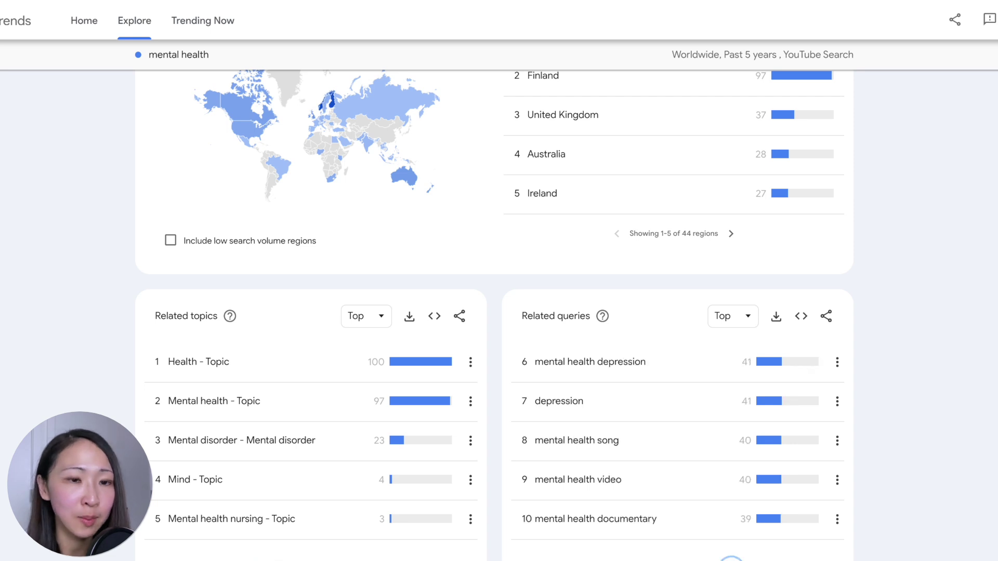
left_click(730, 560)
left_click(615, 560)
left_click(614, 560)
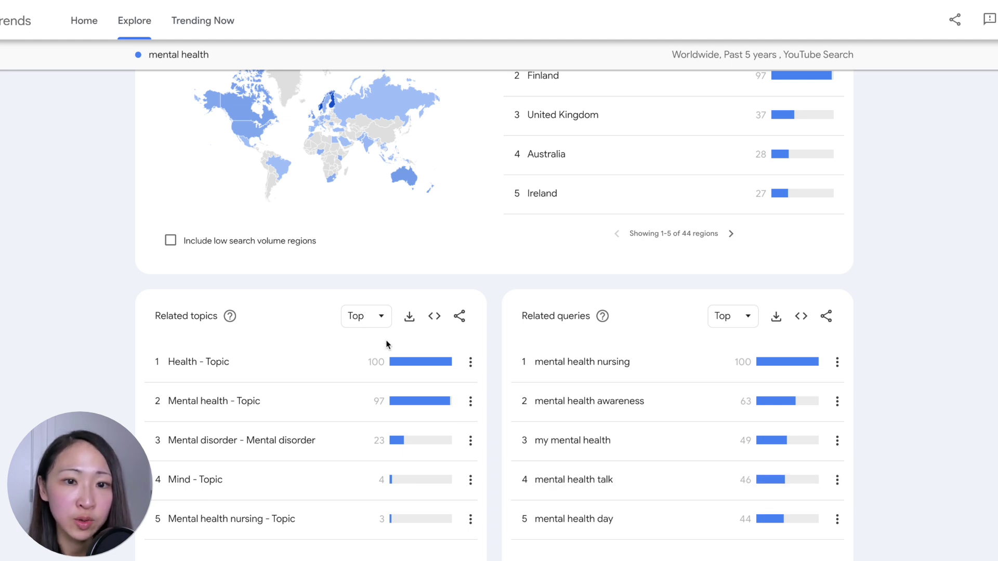
Step: Rank both the related topics and the related queries for "mental health" by Rising
left_click(366, 316)
left_click(356, 291)
left_click(733, 316)
left_click(733, 291)
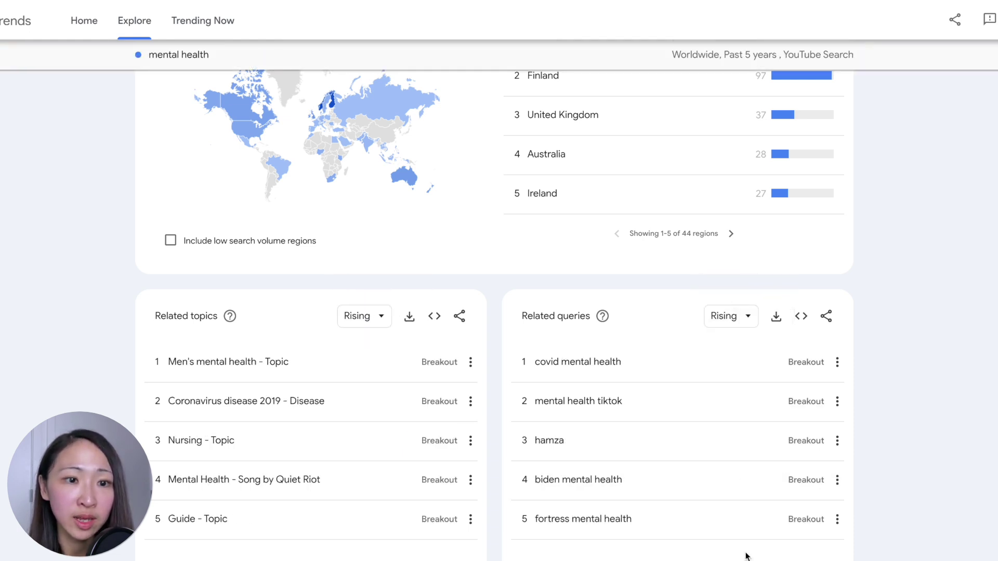
Step: Set the category filter for "mental health" to Health
scroll(746, 556, "up", 8)
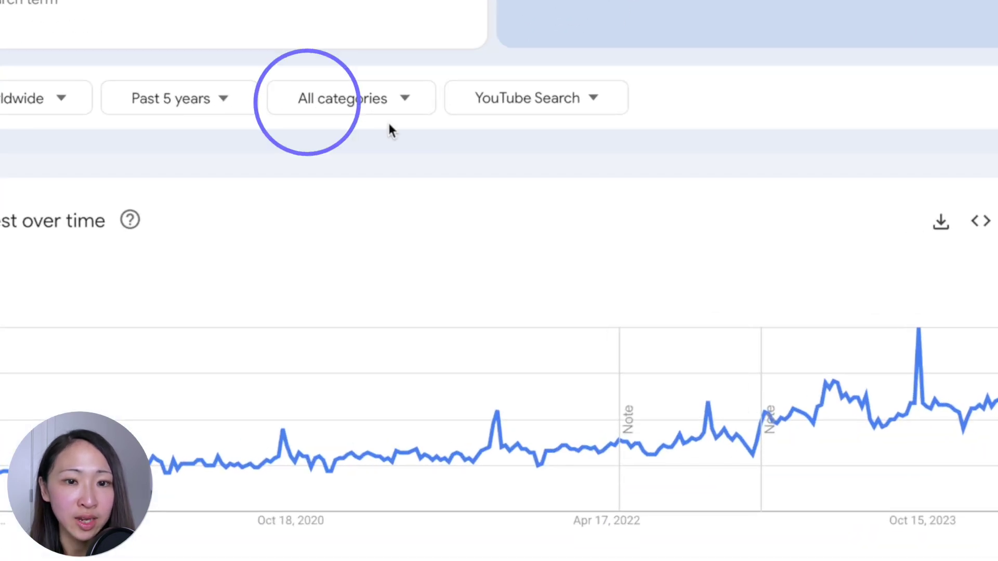
left_click(374, 132)
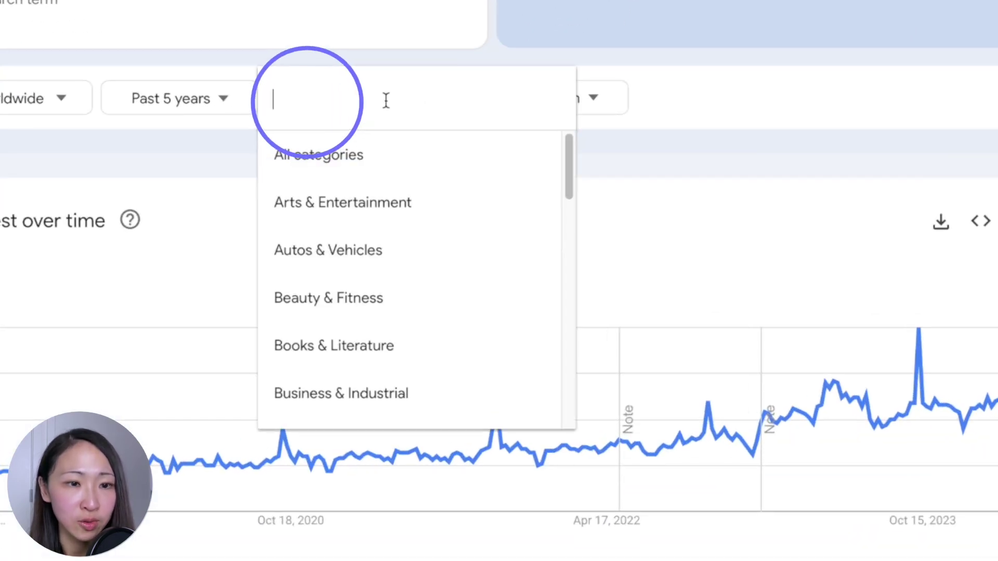
type("health")
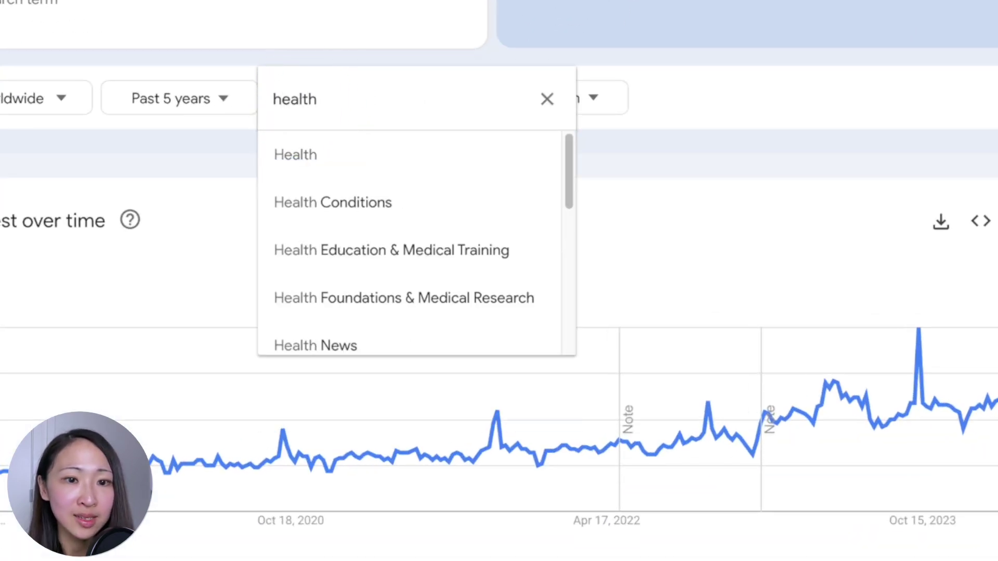
left_click(375, 154)
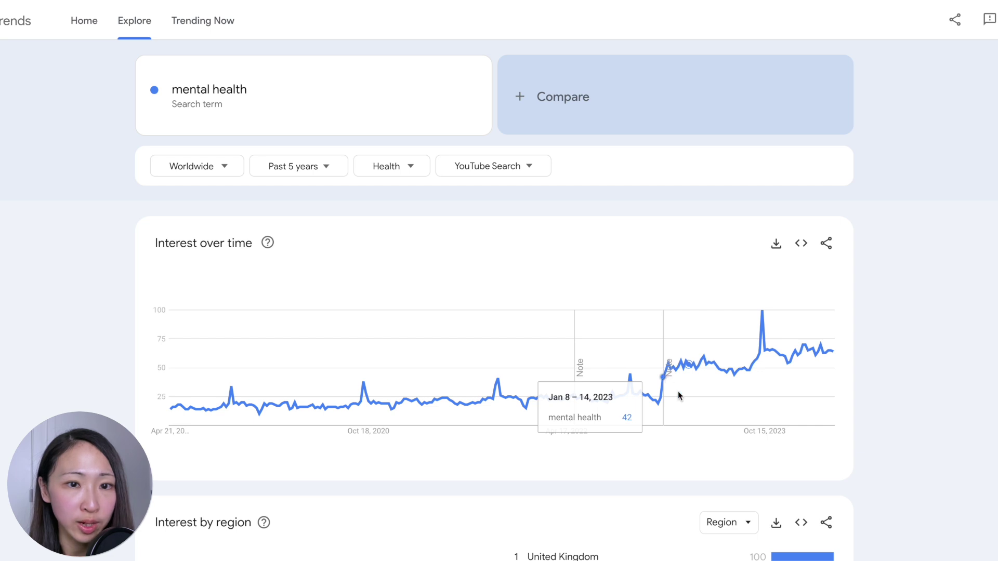
Step: Rank the Health-category related queries and topics for "mental health" by Top, and show the next five queries
scroll(681, 480, "down", 10)
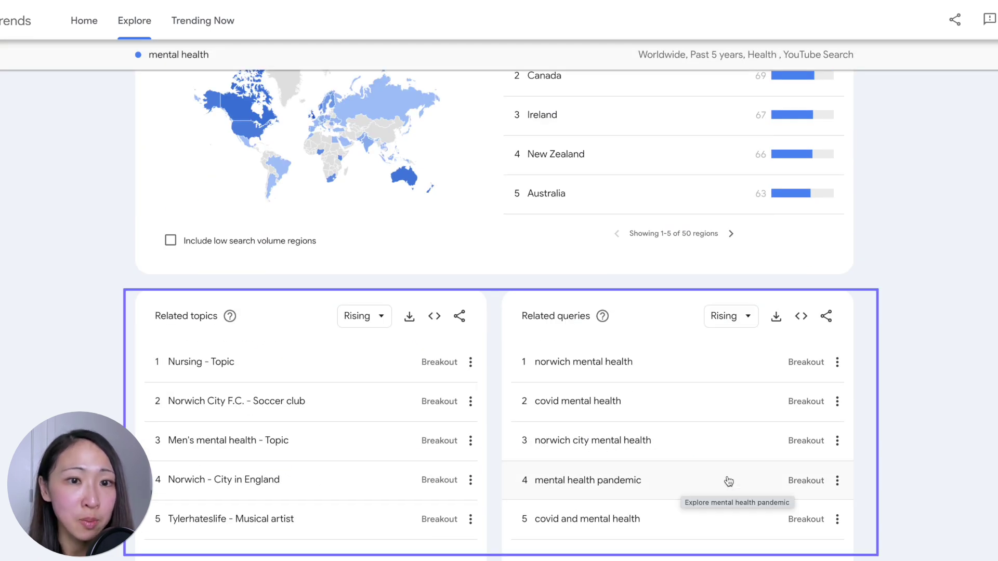
left_click(718, 318)
left_click(724, 353)
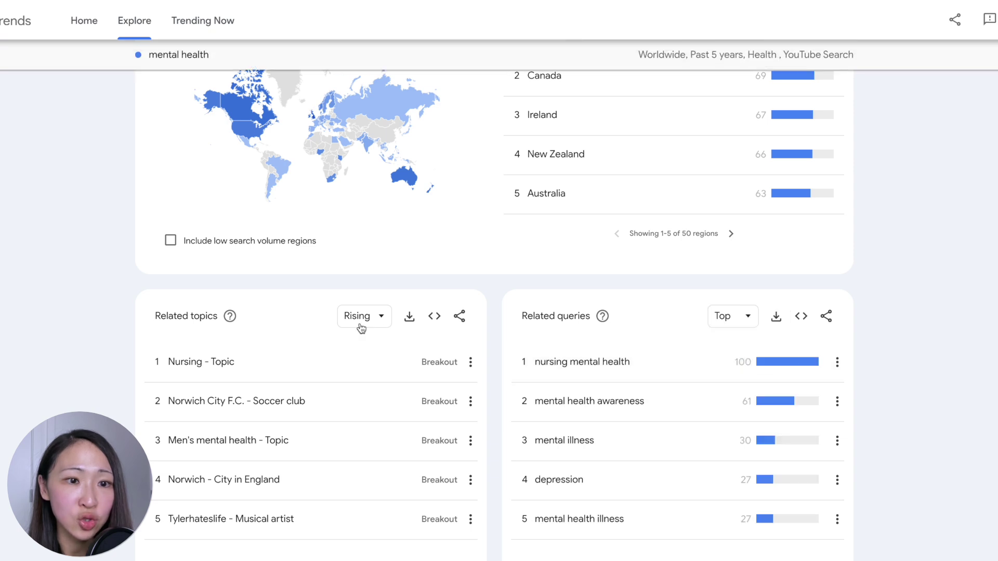
left_click(360, 318)
left_click(365, 357)
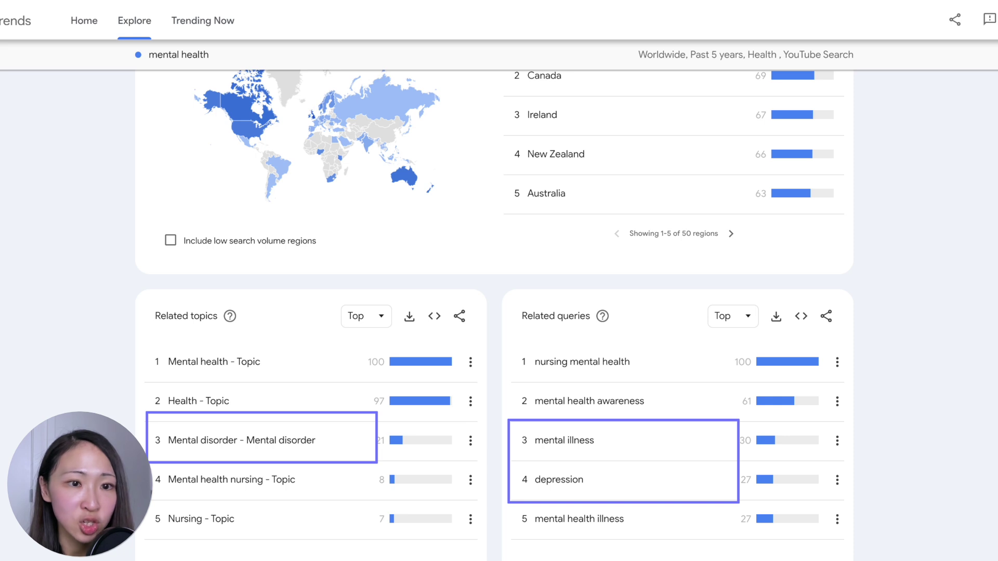
left_click(731, 559)
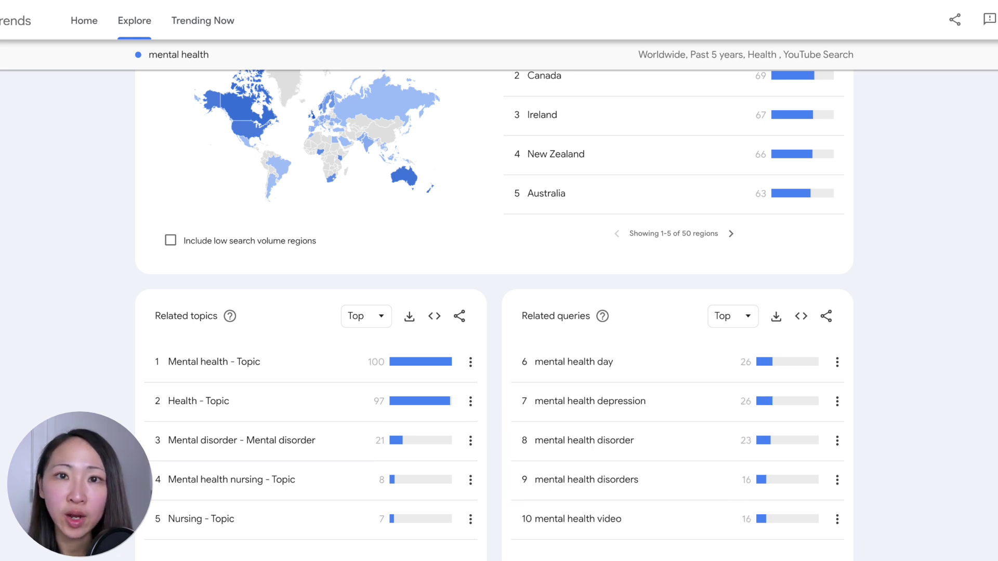
scroll(803, 378, "up", 10)
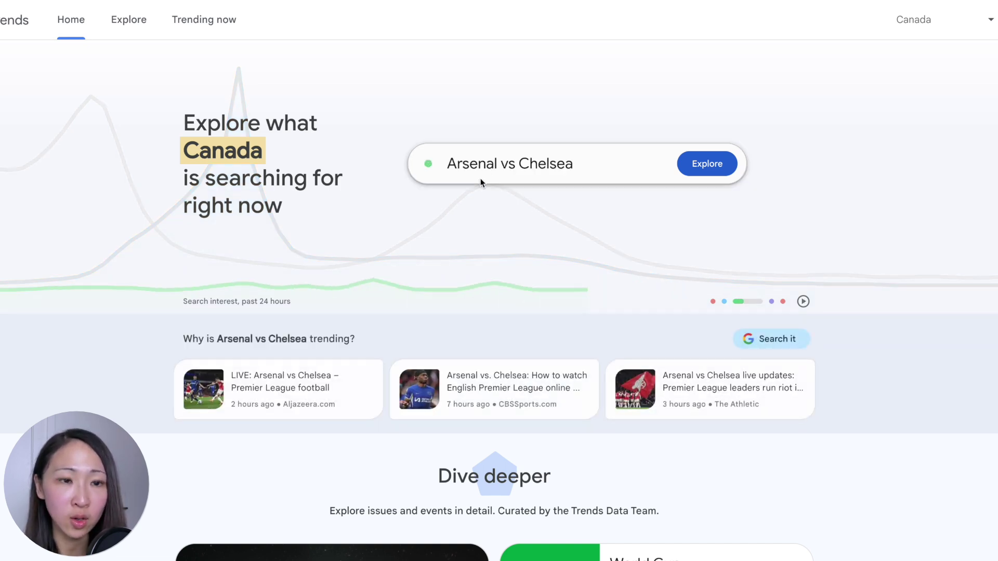
Step: Explore the search term "hoodie" in Canada with the period set to Past 5 years
left_click(488, 163)
type("hoodie")
key("Return")
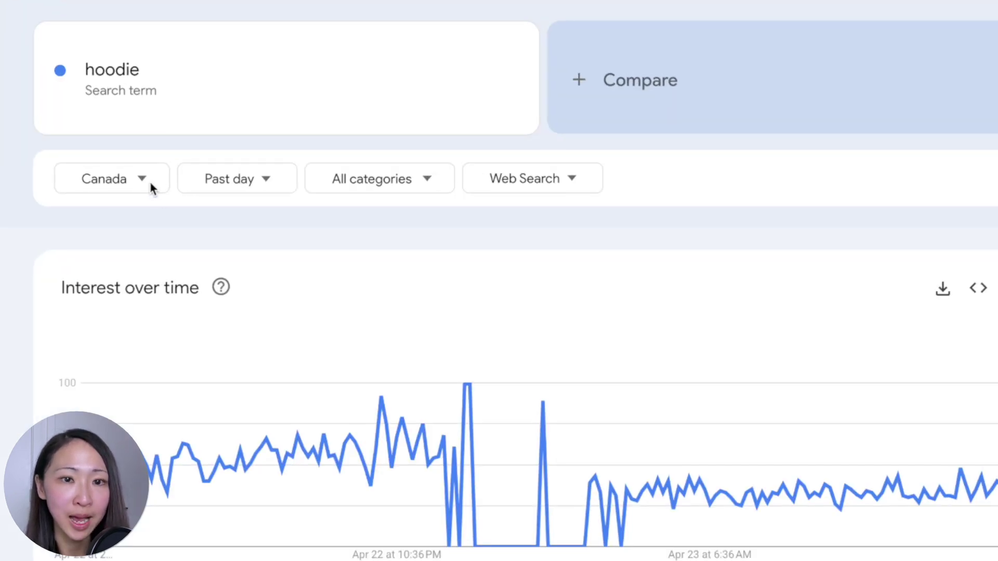
left_click(241, 183)
left_click(241, 484)
Step: Set the category filter for "hoodie" to Apparel
left_click(421, 179)
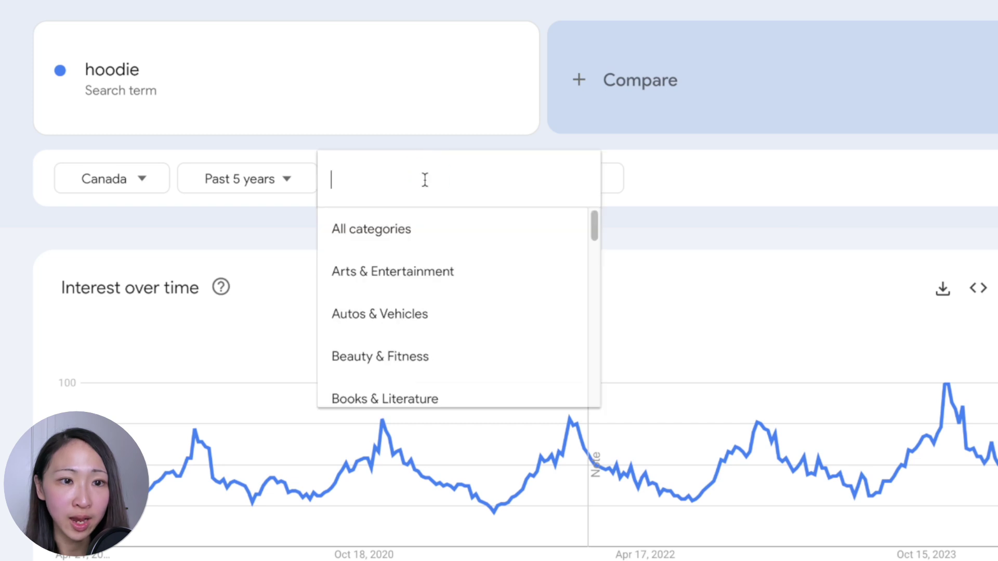
type("appar")
key("Return")
Step: Show the next rising related queries for "hoodie", and rank the related queries by Top
scroll(659, 285, "down", 5)
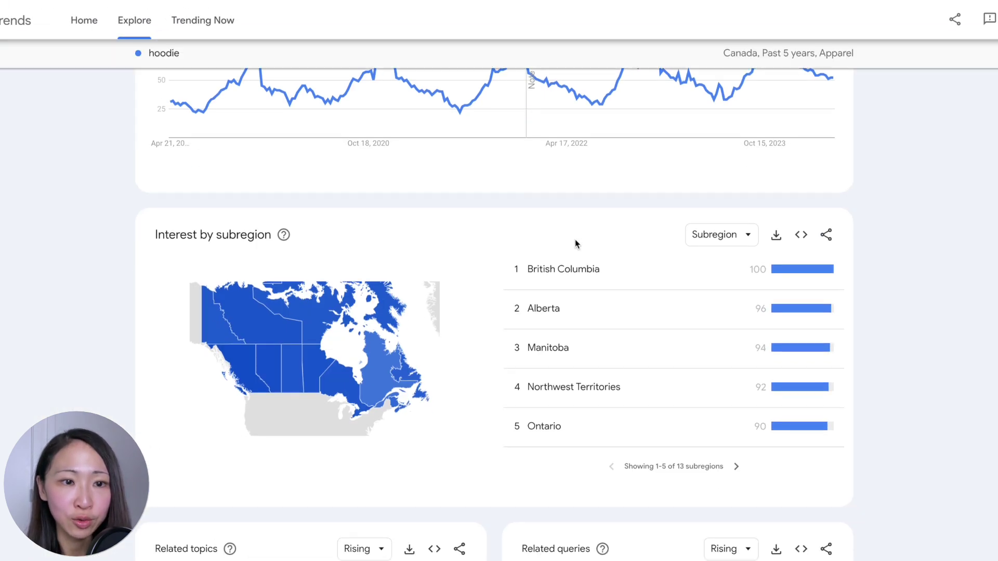
scroll(574, 241, "down", 5)
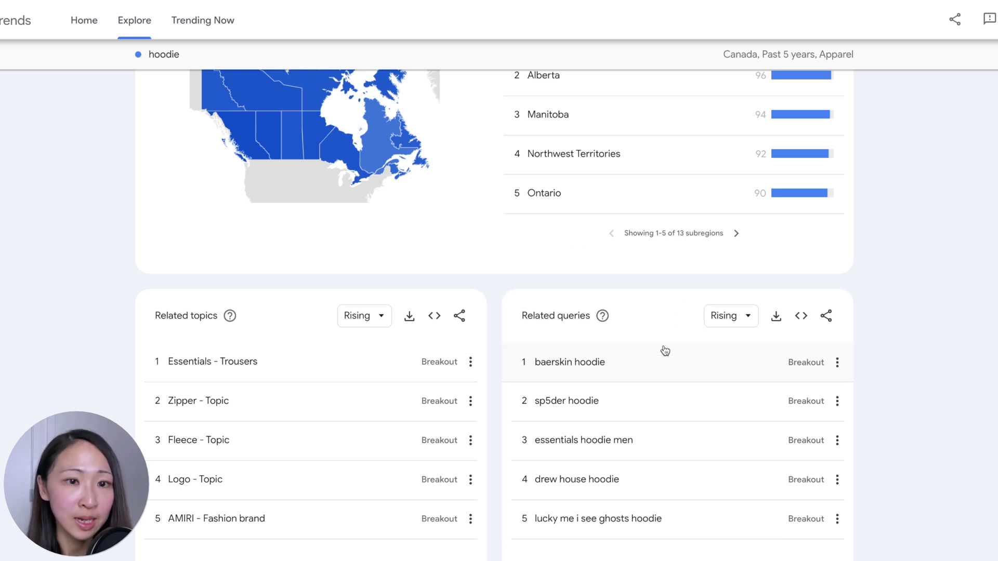
left_click(735, 554)
left_click(730, 315)
left_click(724, 359)
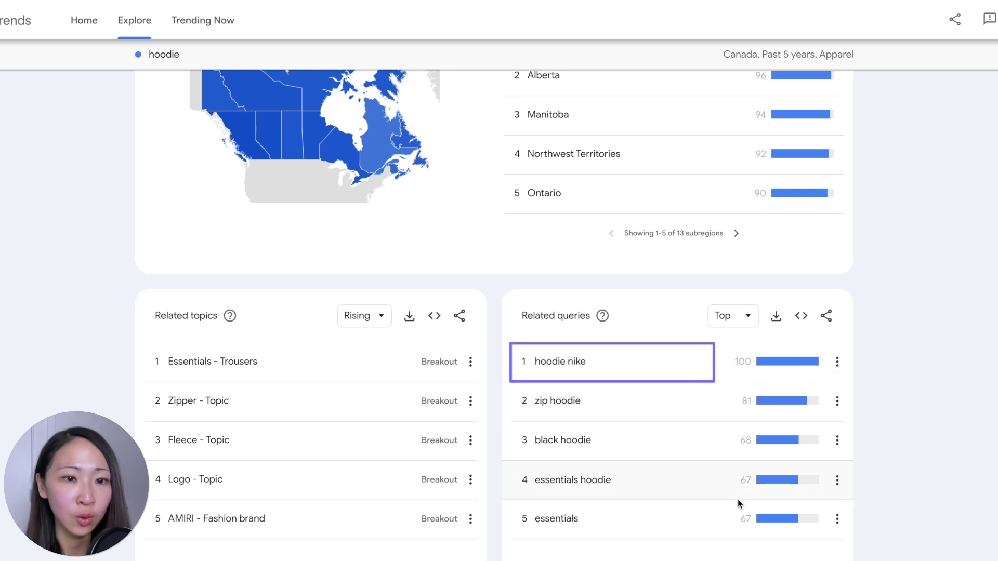
Step: Page through the Top related queries for "hoodie" up to number 20, and go back to the first five
left_click(736, 554)
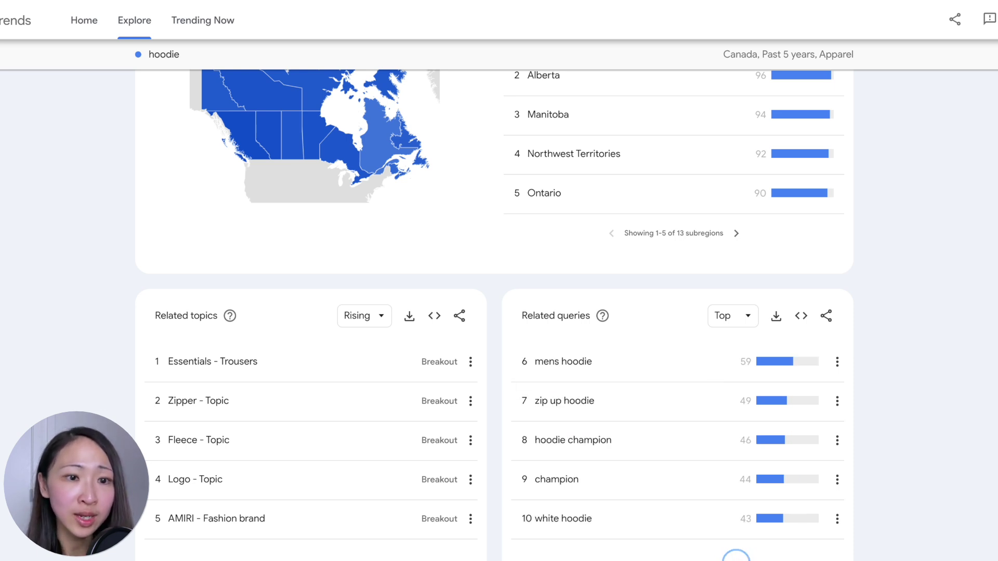
left_click(736, 554)
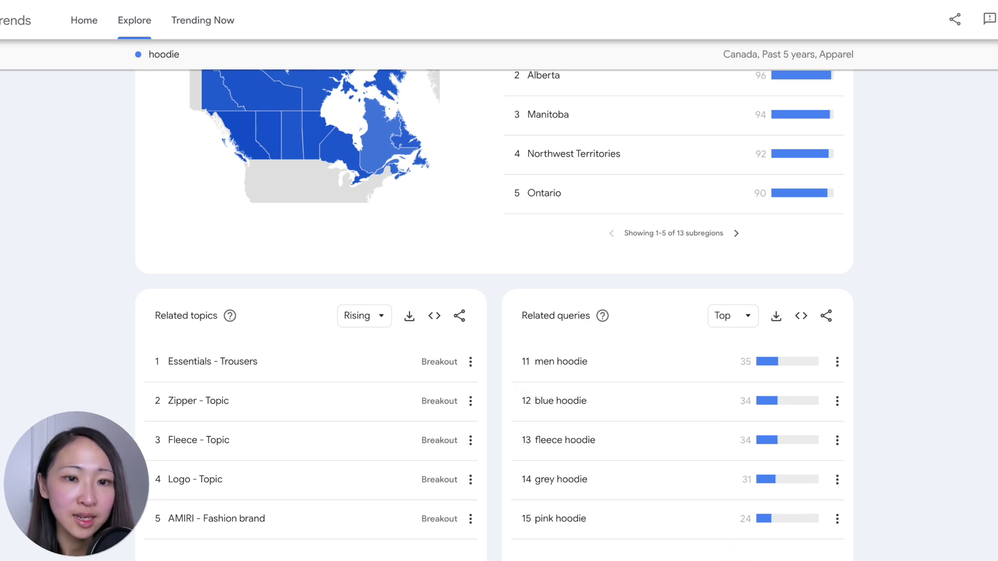
left_click(735, 553)
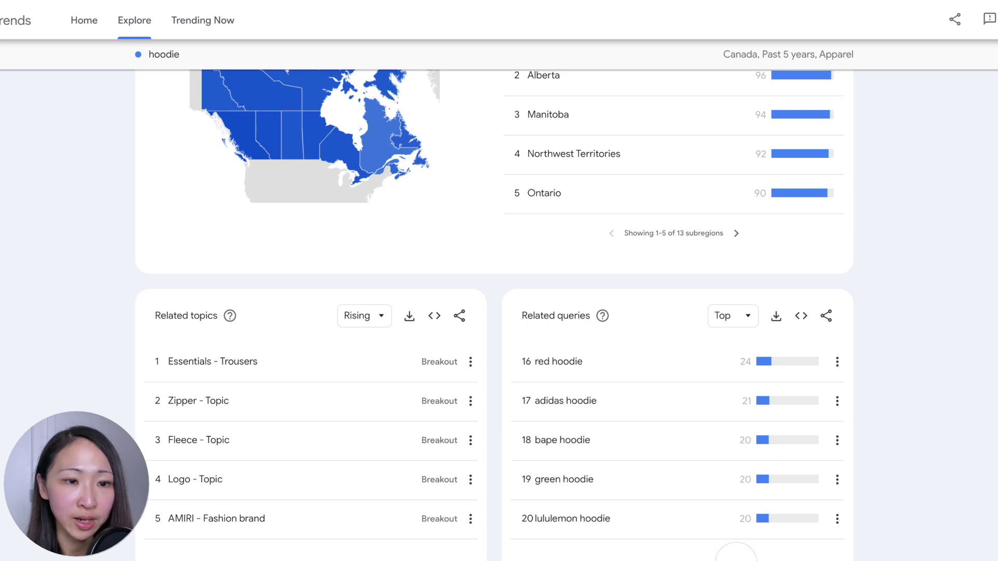
left_click(611, 553)
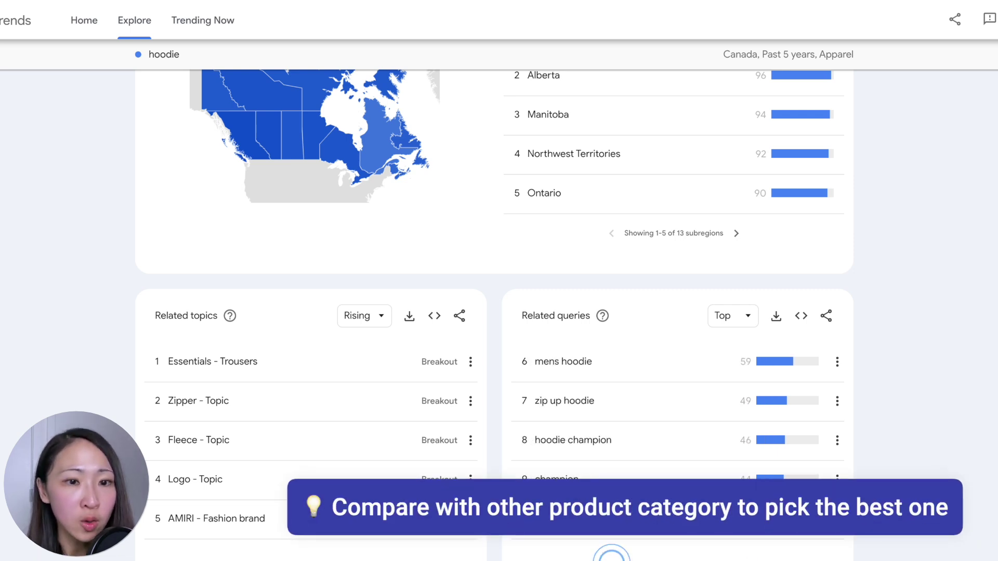
left_click(611, 554)
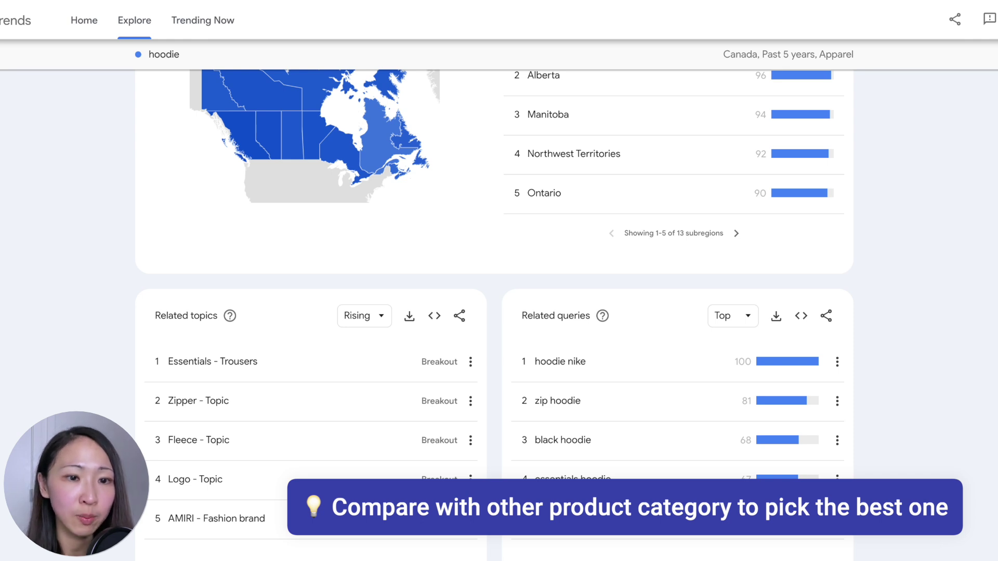
Step: Add "jacket" as a comparison term alongside "hoodie"
scroll(599, 193, "up", 10)
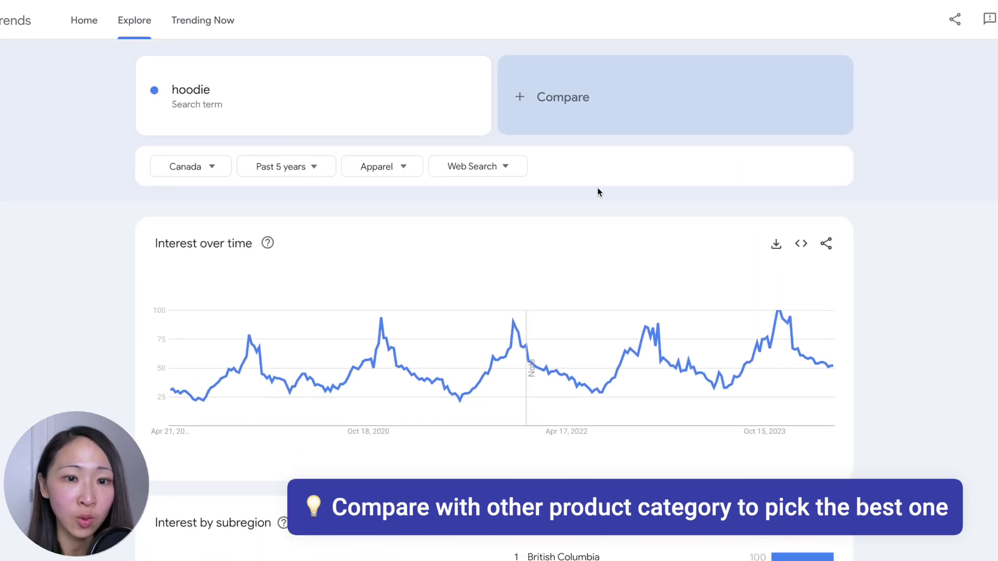
left_click(597, 101)
type("jacket")
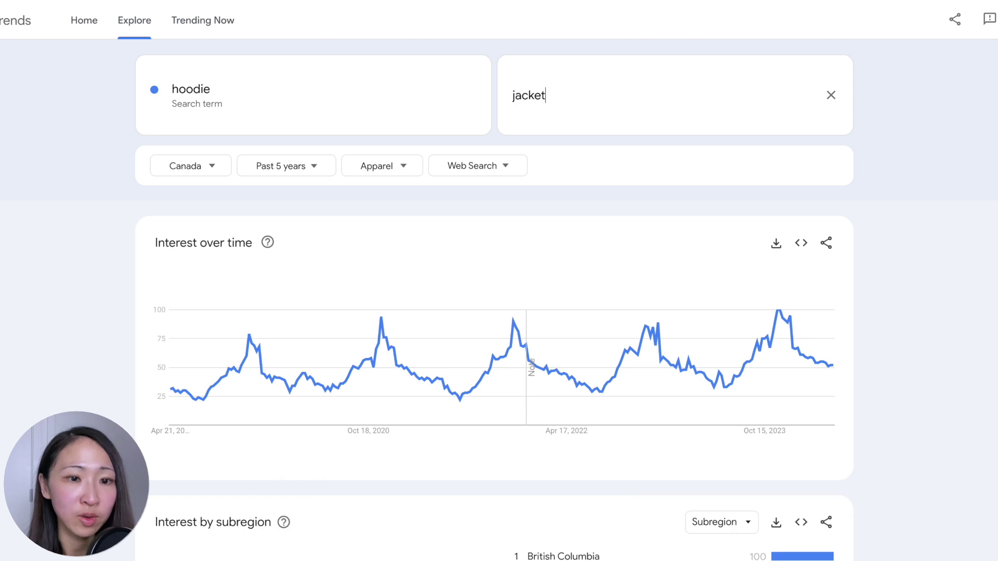
key("Return")
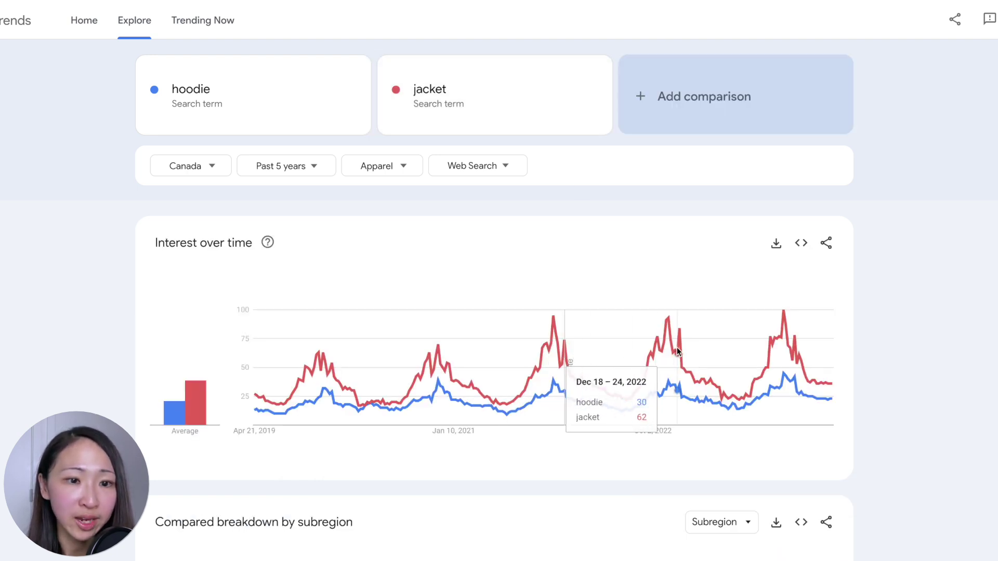
Step: Rank the related queries for "jacket" by Top and show the next five queries
scroll(676, 364, "down", 20)
left_click(732, 315)
left_click(721, 352)
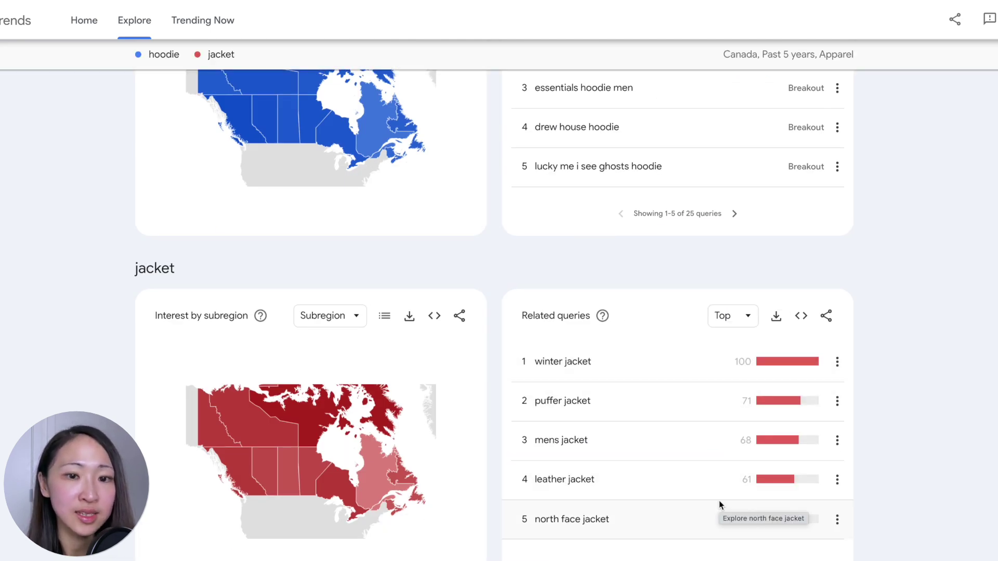
left_click(735, 558)
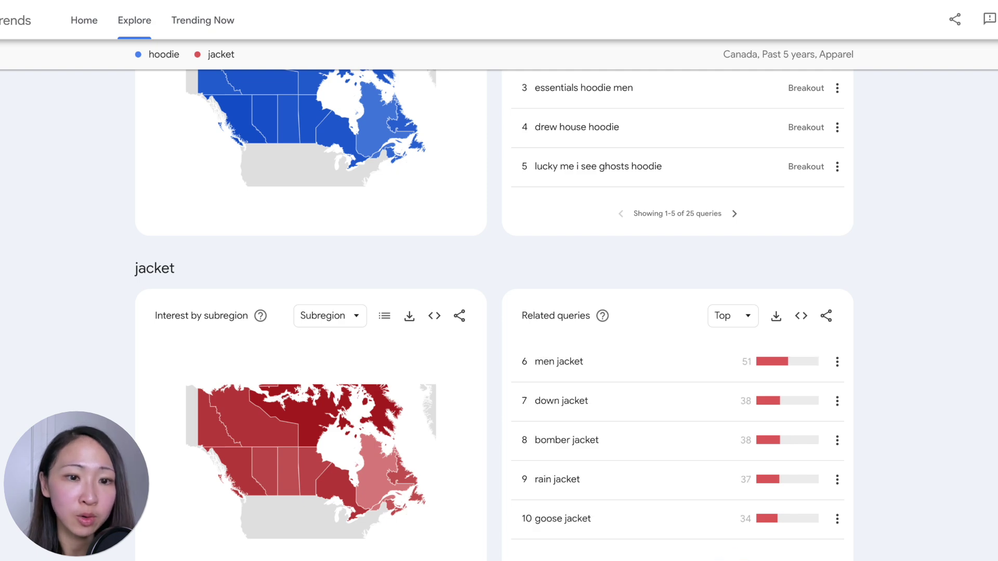